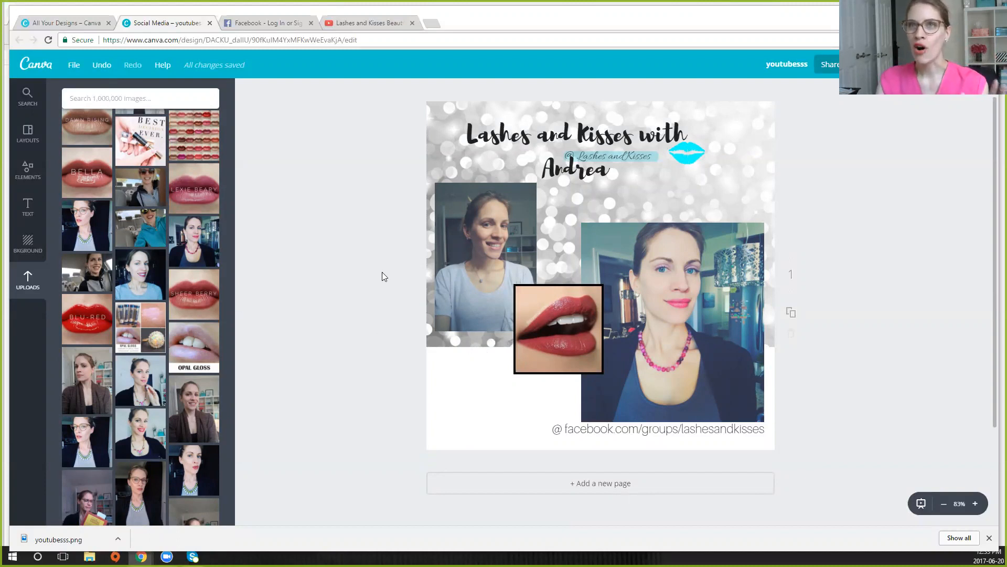
Step: Go to the Canva home page and browse the full list of design types
{"action": "left_click", "coordinate": [35, 69]}
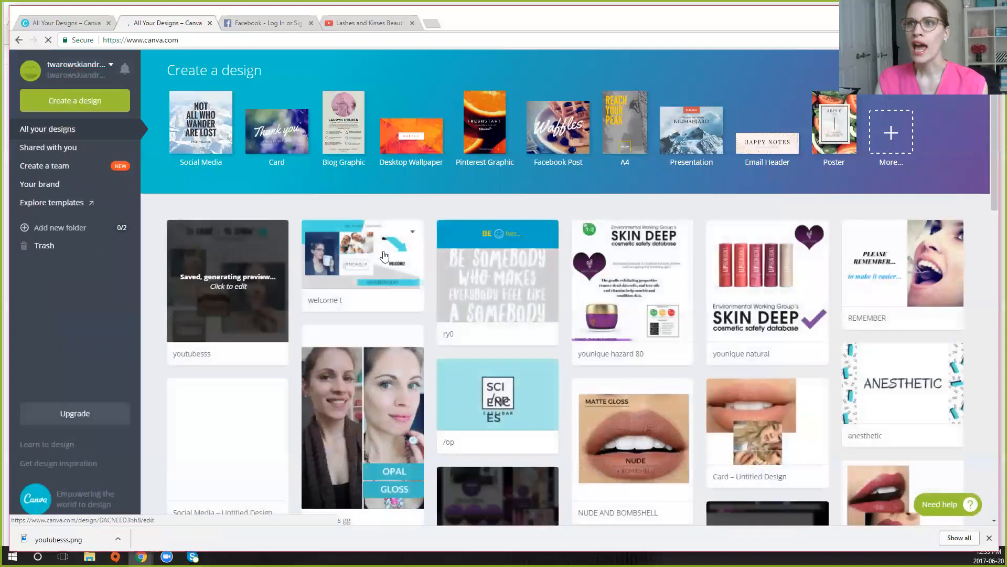
{"action": "left_click", "coordinate": [888, 137]}
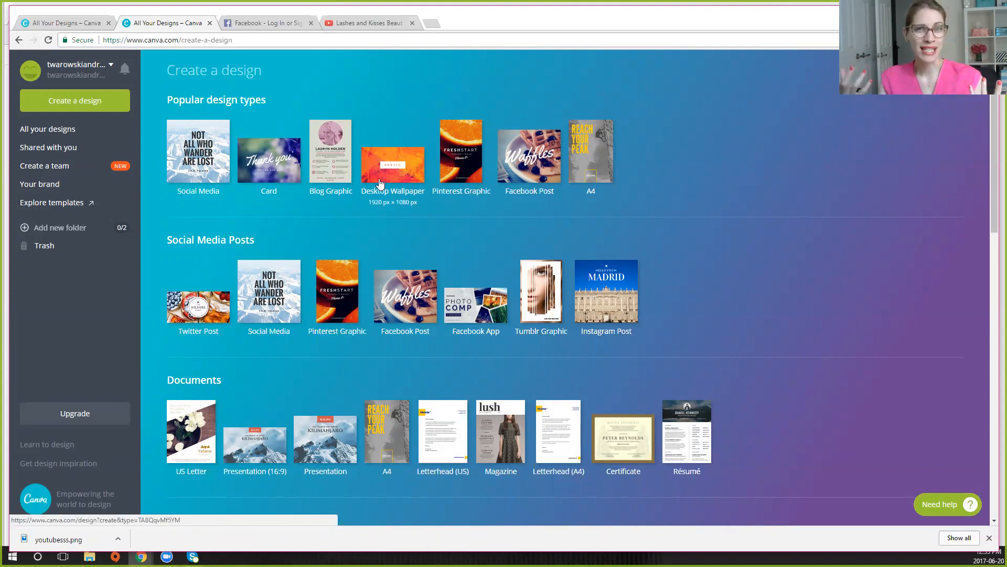
{"action": "scroll", "coordinate": [388, 236], "scroll_direction": "down", "scroll_amount": 6}
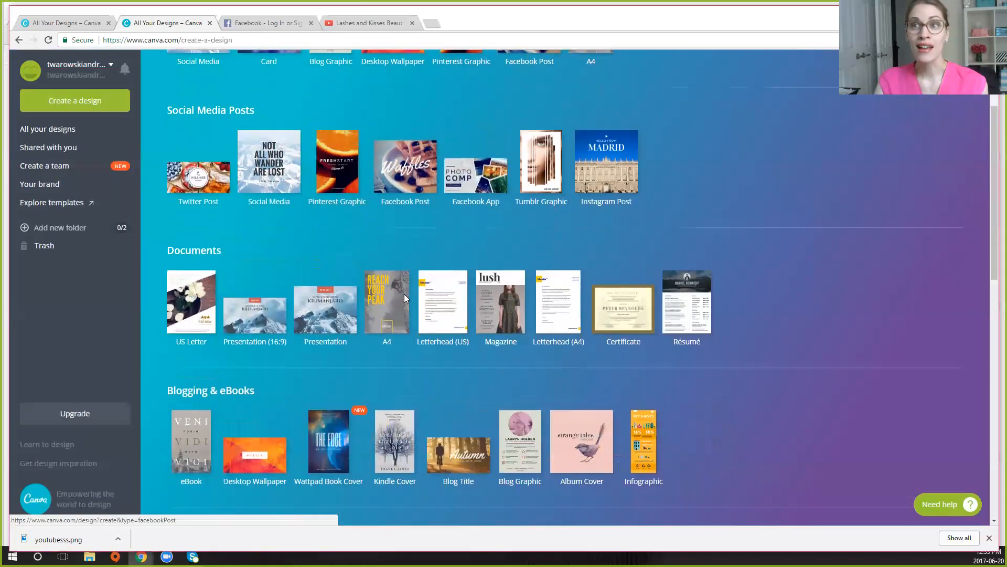
{"action": "scroll", "coordinate": [405, 297], "scroll_direction": "down", "scroll_amount": 11}
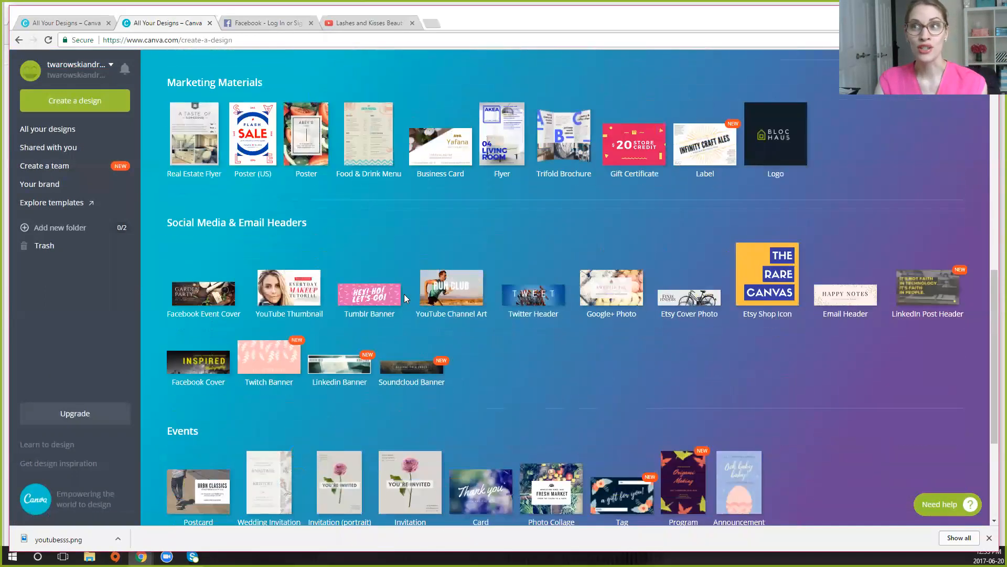
{"action": "scroll", "coordinate": [405, 297], "scroll_direction": "up", "scroll_amount": 17}
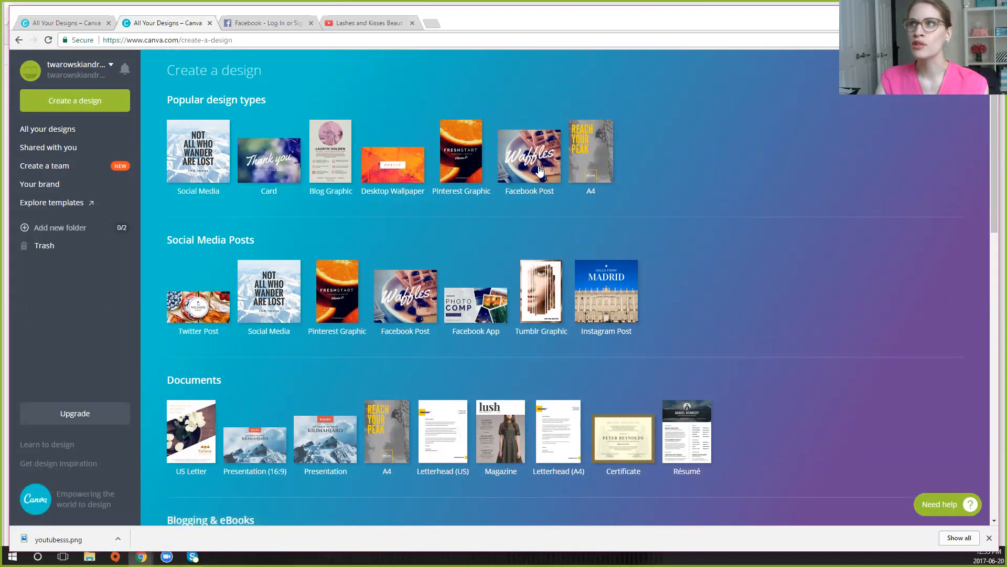
Step: Return to All your designs and reopen the youtubesss design in a new tab
{"action": "key", "text": "alt+Left"}
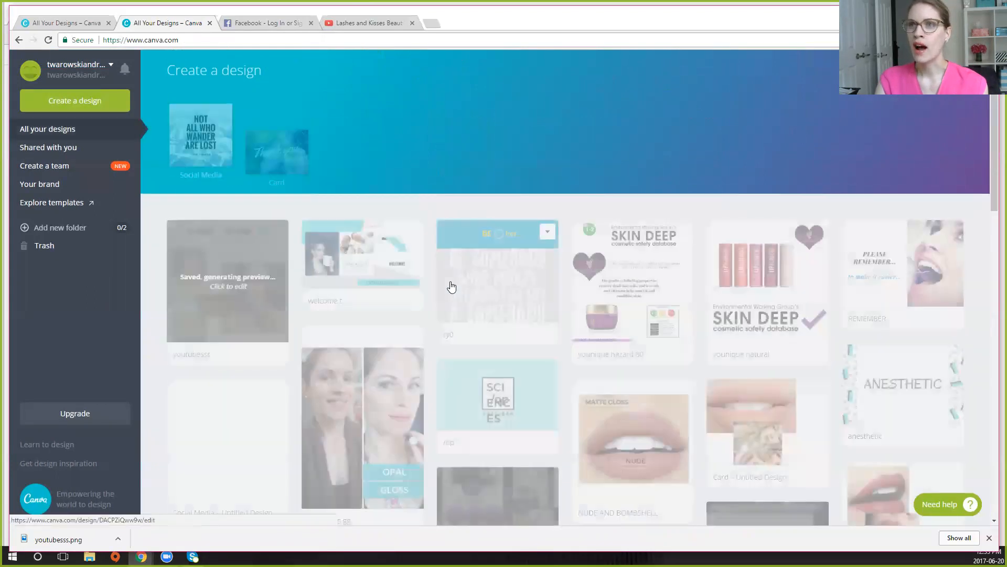
{"action": "scroll", "coordinate": [262, 257], "scroll_direction": "down", "scroll_amount": 4}
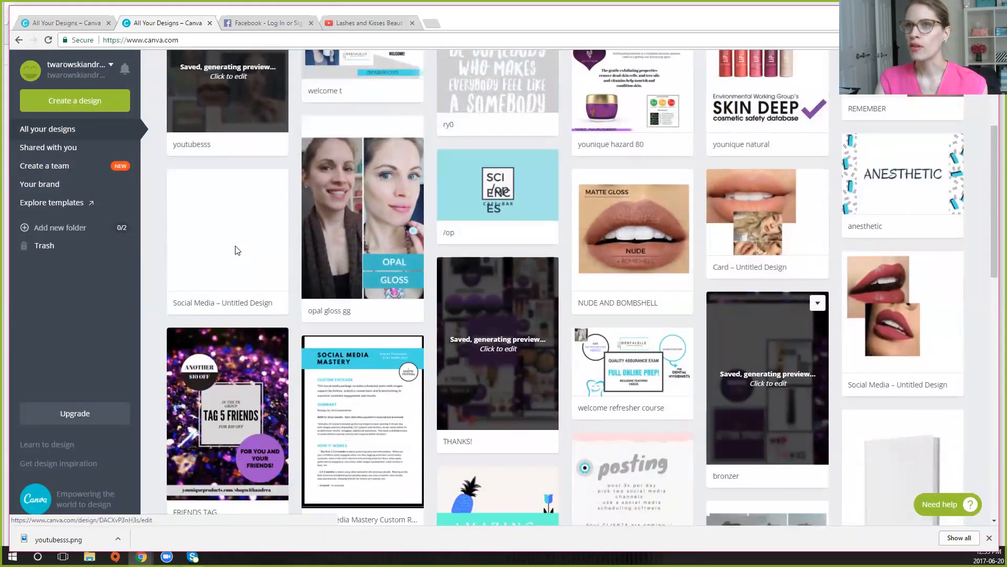
{"action": "scroll", "coordinate": [236, 250], "scroll_direction": "up", "scroll_amount": 4}
{"action": "left_click", "coordinate": [236, 250]}
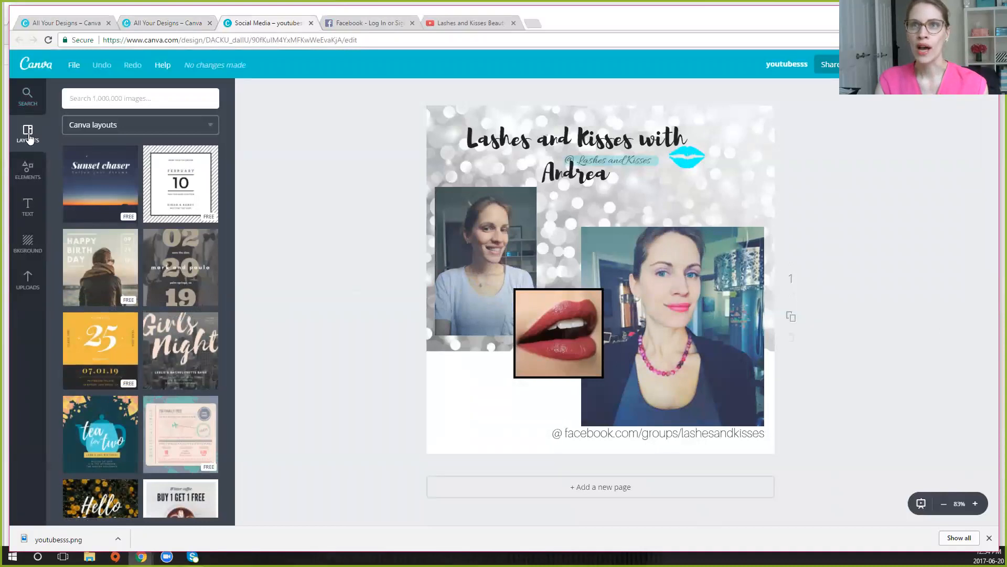
Step: Scroll through the side panel beside the Lashes and Kisses design while the editor loads
{"action": "scroll", "coordinate": [143, 287], "scroll_direction": "down", "scroll_amount": 7}
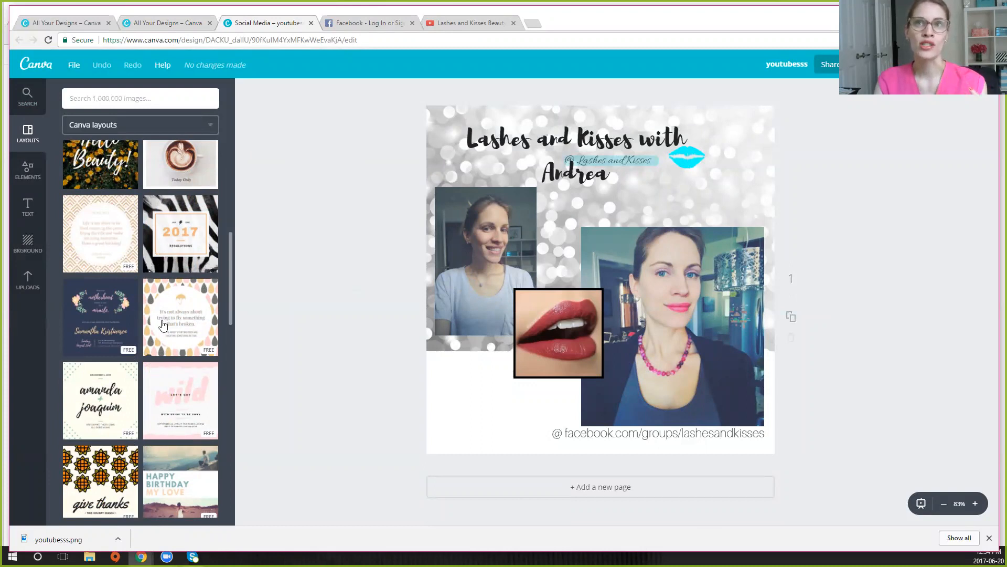
{"action": "scroll", "coordinate": [159, 294], "scroll_direction": "up", "scroll_amount": 2}
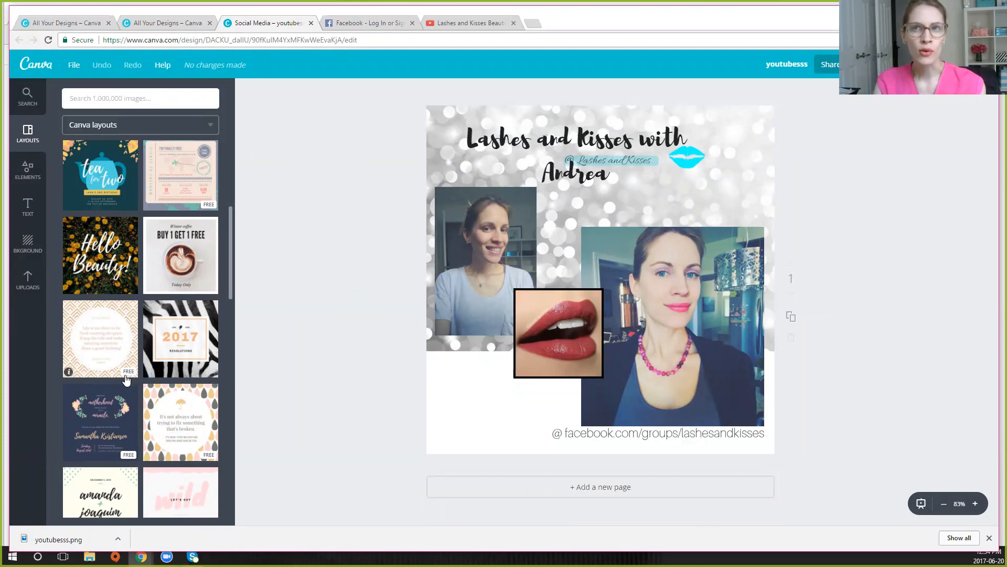
{"action": "scroll", "coordinate": [126, 379], "scroll_direction": "down", "scroll_amount": 10}
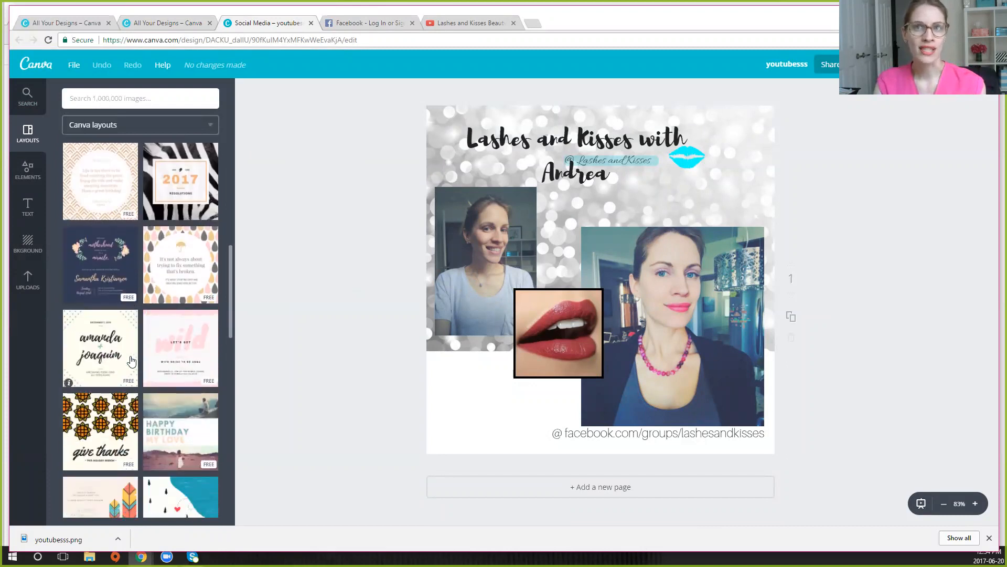
{"action": "scroll", "coordinate": [131, 361], "scroll_direction": "down", "scroll_amount": 7}
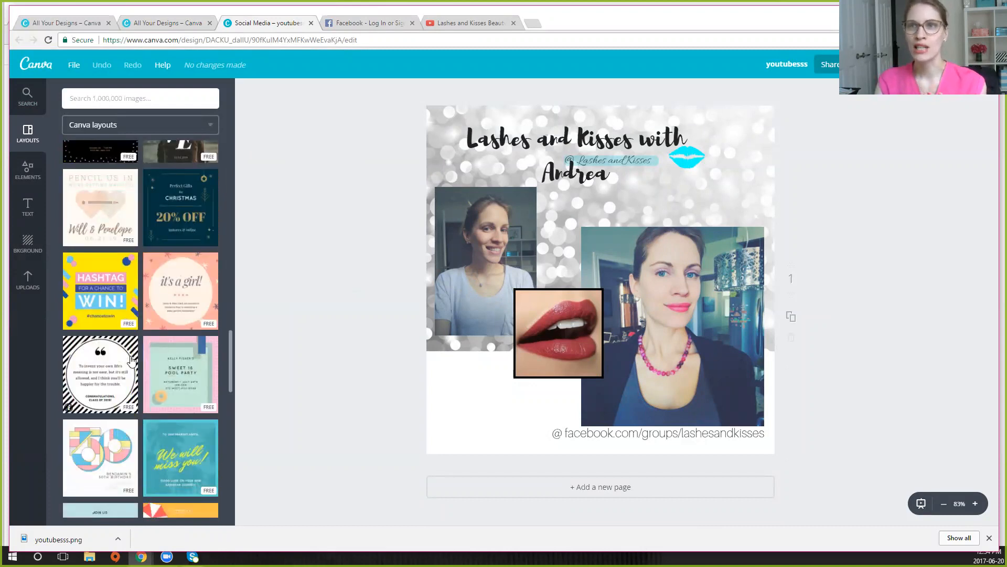
{"action": "scroll", "coordinate": [132, 355], "scroll_direction": "down", "scroll_amount": 4}
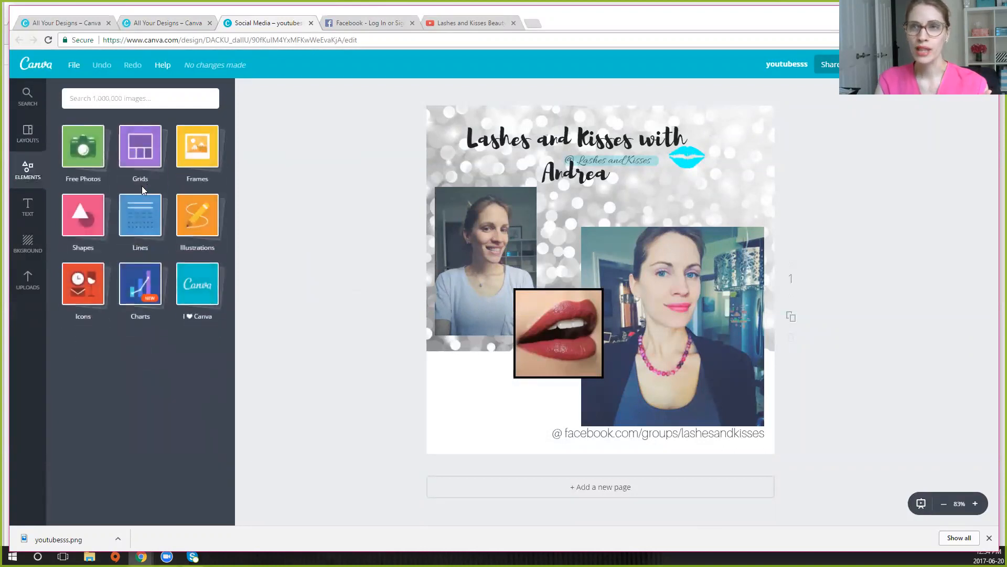
Step: Shift the lips photo down-left a little and place a square frame placeholder mid-design
{"action": "left_click", "coordinate": [197, 157]}
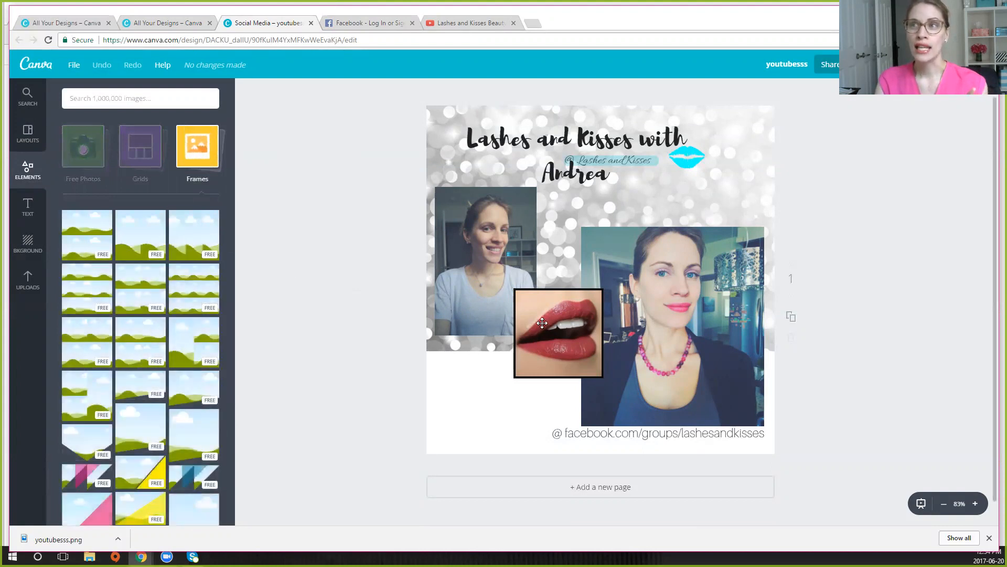
{"action": "left_click_drag", "start_coordinate": [535, 310], "coordinate": [495, 341]}
{"action": "scroll", "coordinate": [168, 330], "scroll_direction": "down", "scroll_amount": 5}
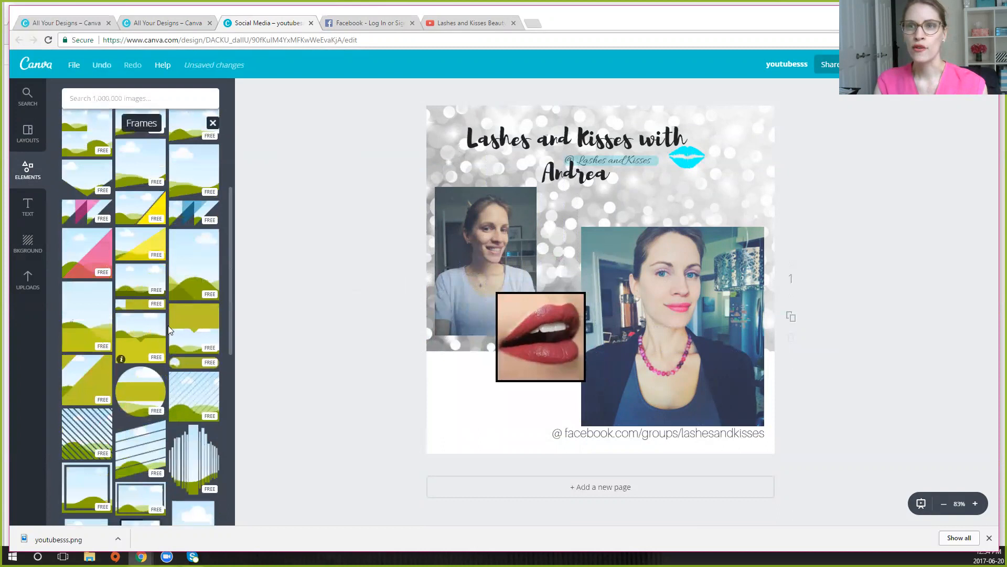
{"action": "scroll", "coordinate": [168, 328], "scroll_direction": "down", "scroll_amount": 5}
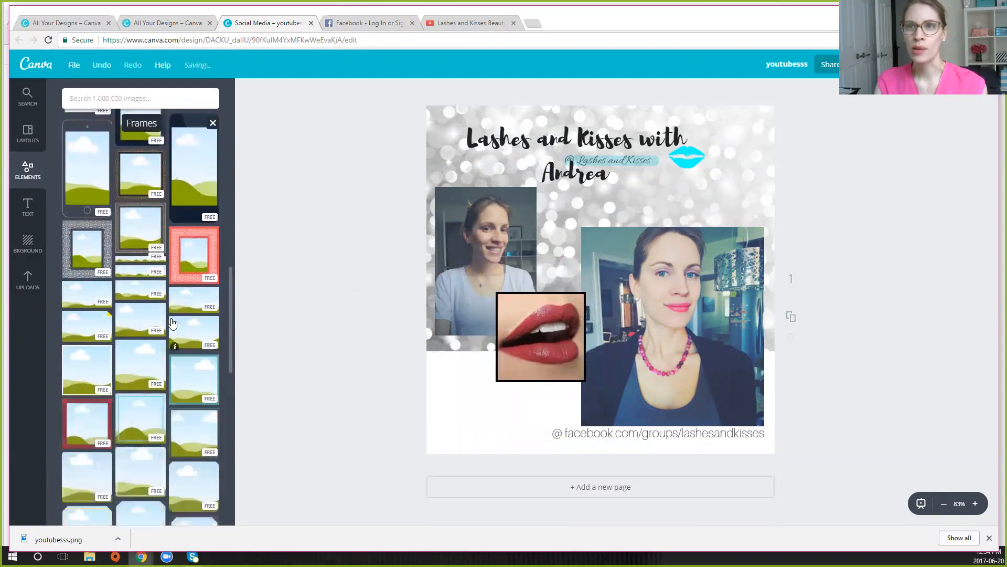
{"action": "scroll", "coordinate": [171, 322], "scroll_direction": "down", "scroll_amount": 2}
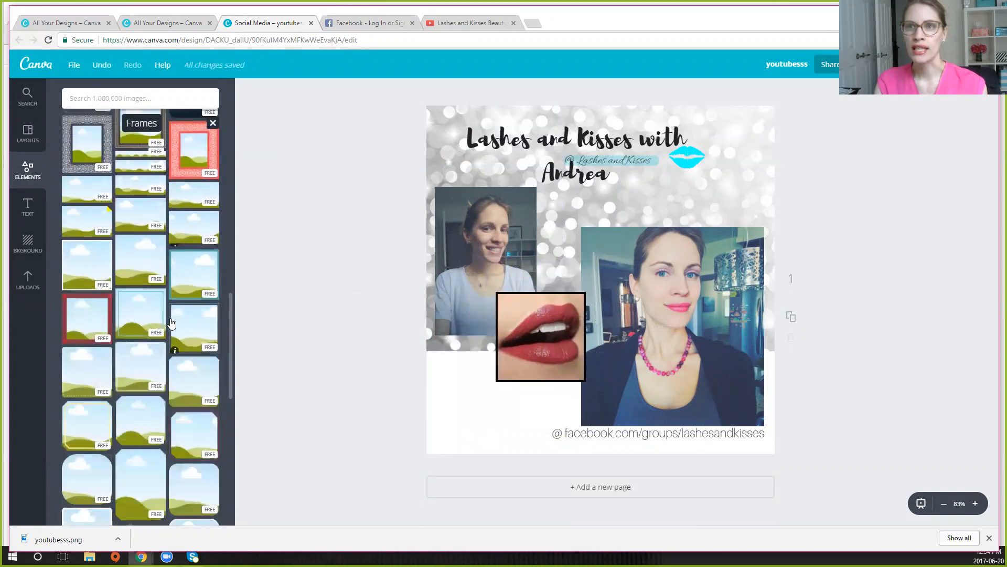
{"action": "left_click", "coordinate": [87, 265]}
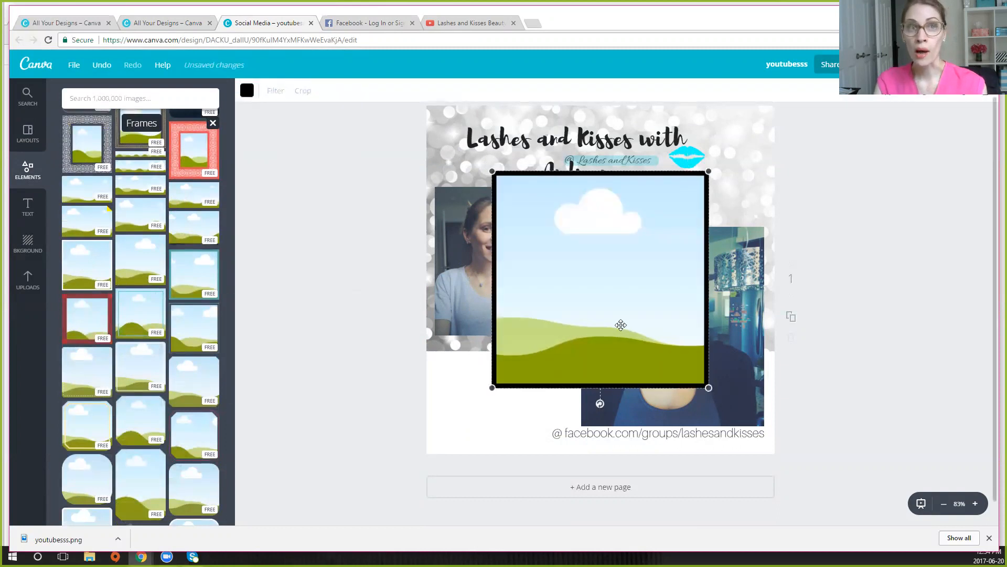
{"action": "left_click", "coordinate": [30, 284]}
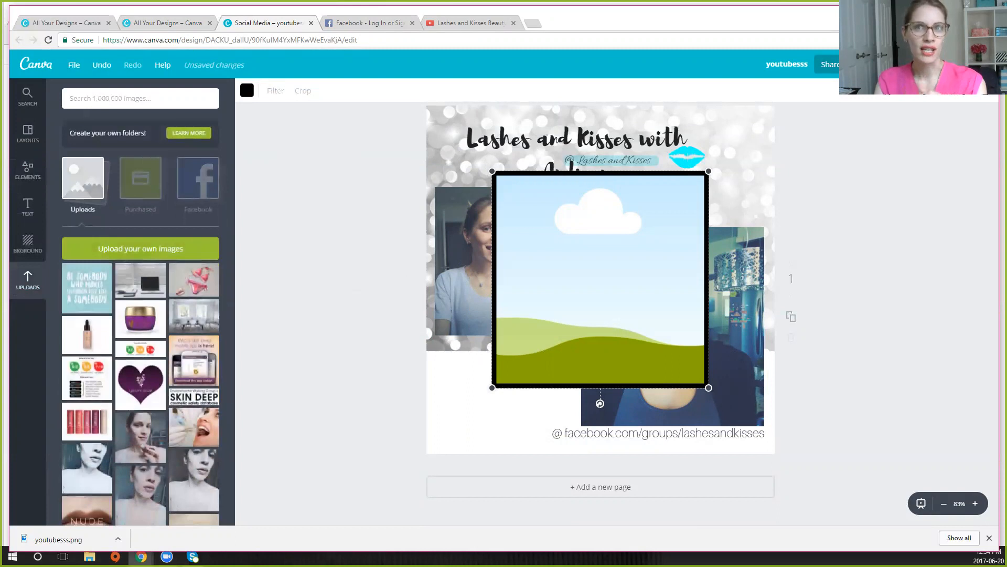
Step: Upload a new image from the computer and drag the lipstick selfie into the square frame
{"action": "scroll", "coordinate": [149, 369], "scroll_direction": "down", "scroll_amount": 2}
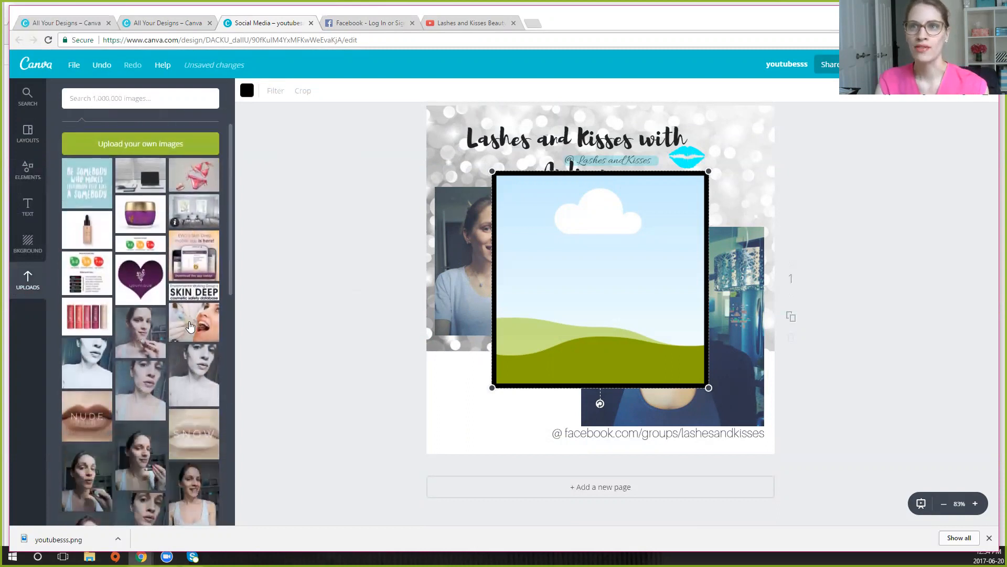
{"action": "left_click_drag", "start_coordinate": [150, 334], "coordinate": [146, 363]}
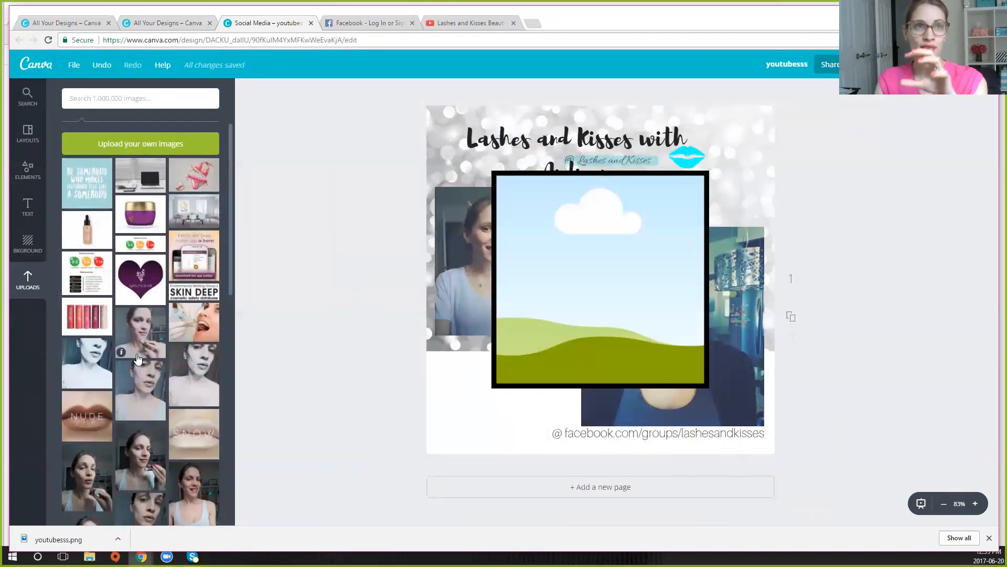
{"action": "left_click", "coordinate": [120, 143]}
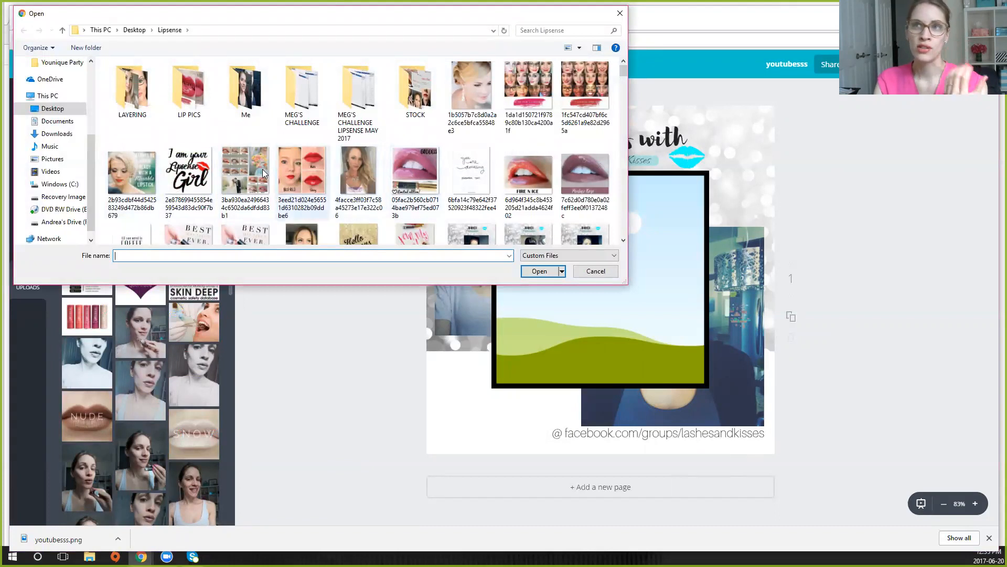
{"action": "double_click", "coordinate": [245, 168]}
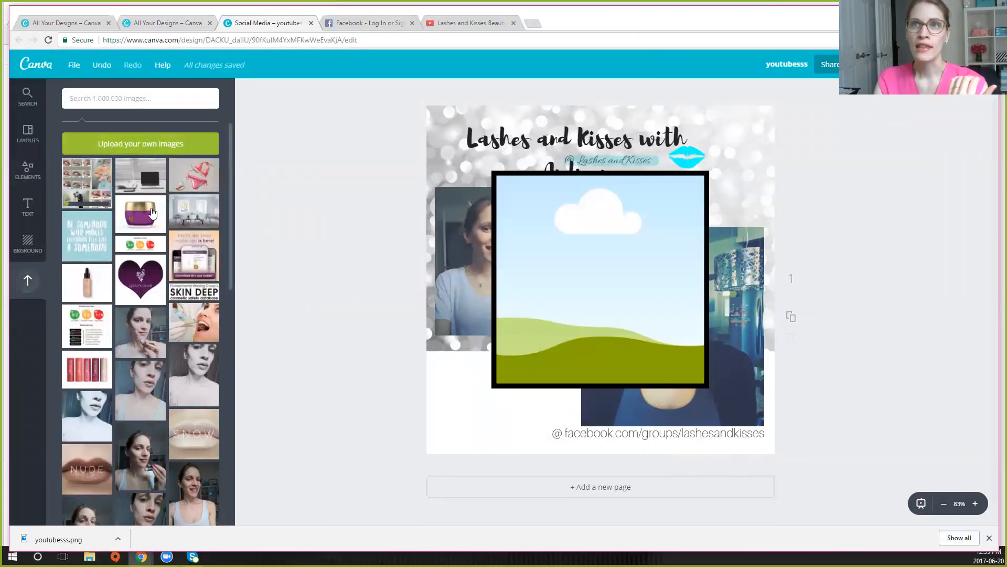
{"action": "left_click_drag", "start_coordinate": [140, 331], "coordinate": [467, 221]}
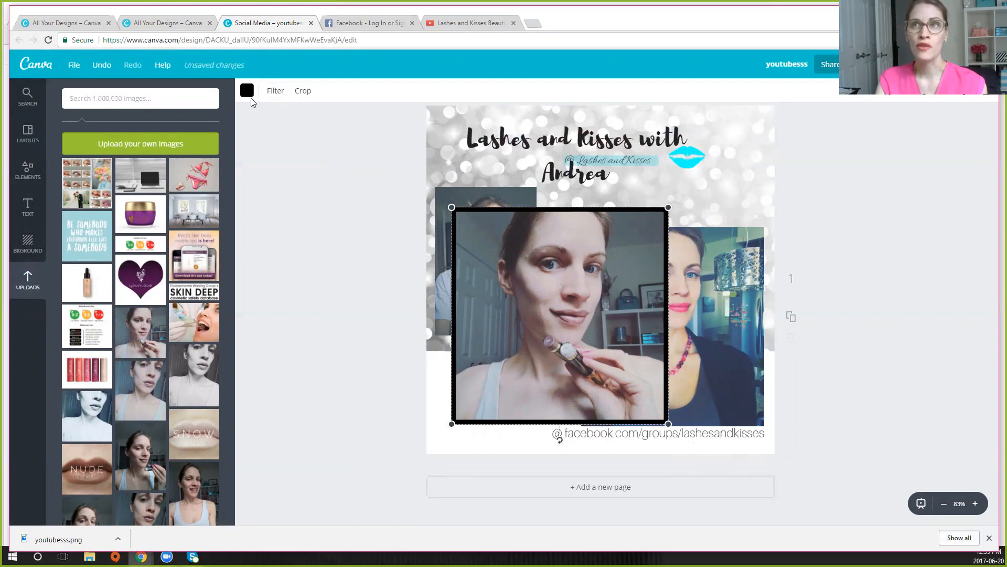
Step: Turn the frame border purple and shrink it, then delete it and nudge the lips photo down-left
{"action": "left_click", "coordinate": [247, 91]}
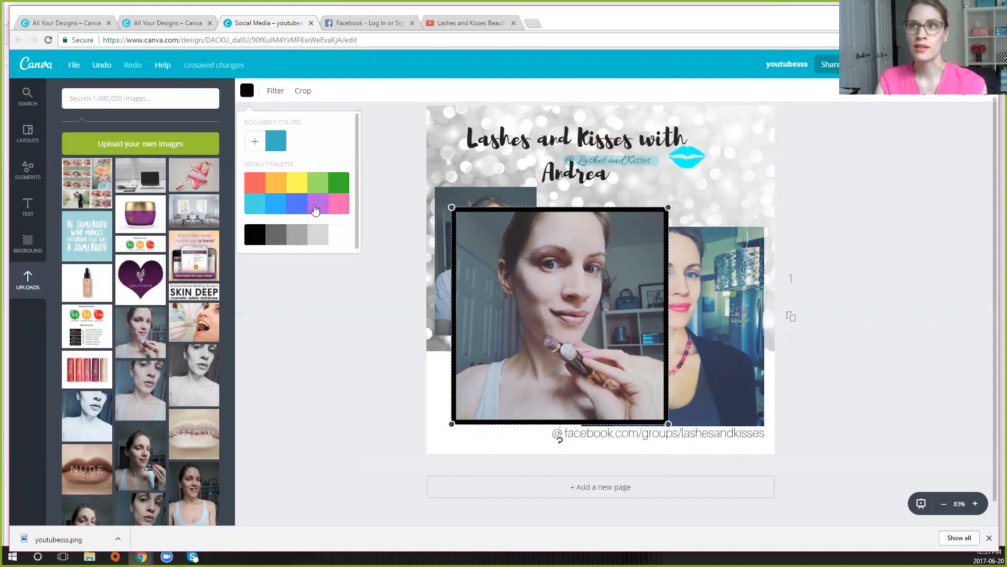
{"action": "left_click", "coordinate": [315, 210]}
{"action": "left_click_drag", "start_coordinate": [451, 207], "coordinate": [559, 314]}
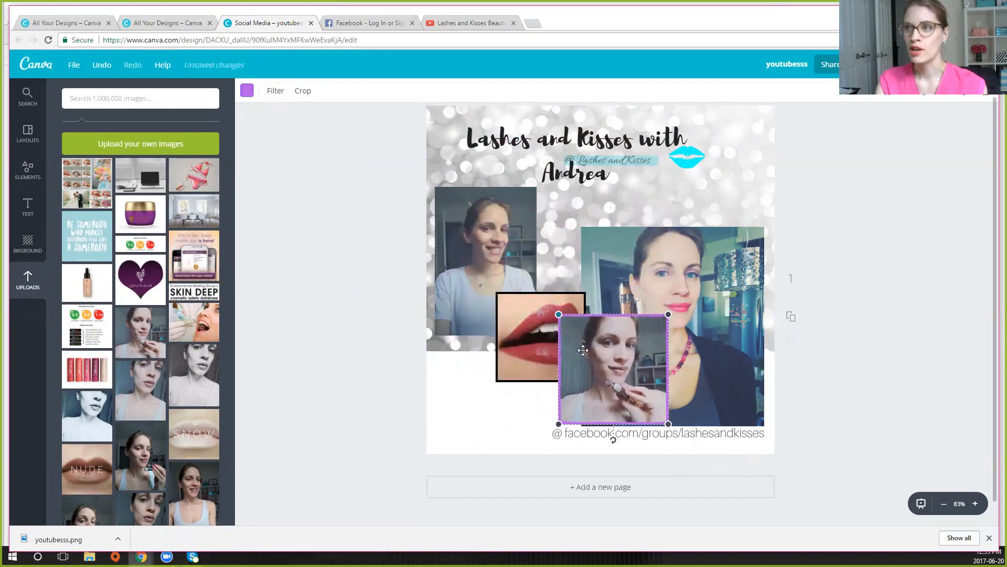
{"action": "key", "text": "Delete"}
{"action": "key", "text": "Delete"}
{"action": "left_click_drag", "start_coordinate": [548, 351], "coordinate": [539, 360]}
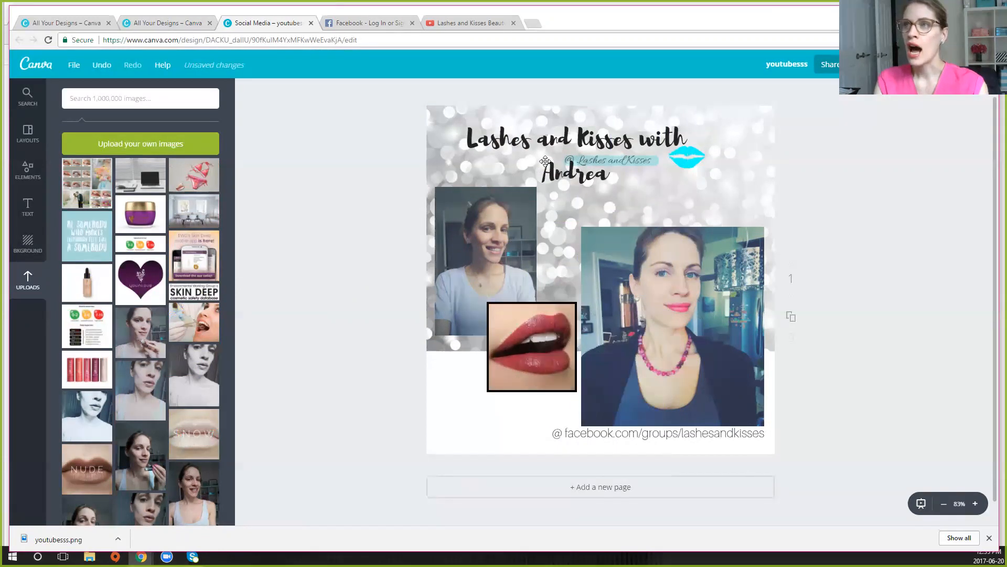
{"action": "left_click", "coordinate": [513, 137]}
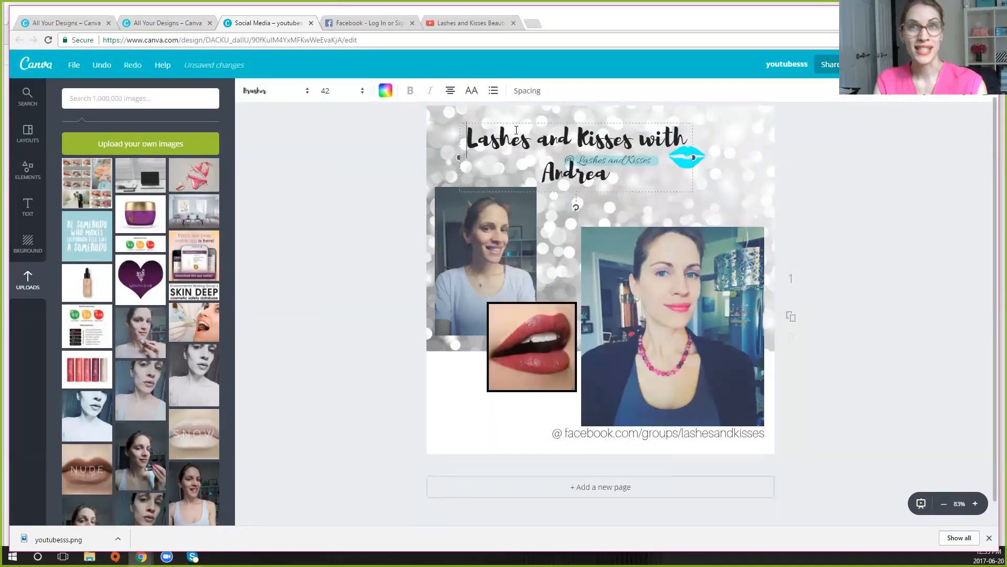
Step: Add the MEXICO / THE LOW-DOWN text combo and retype it as LIPSENSE / WITH ANDREA
{"action": "left_click", "coordinate": [27, 207]}
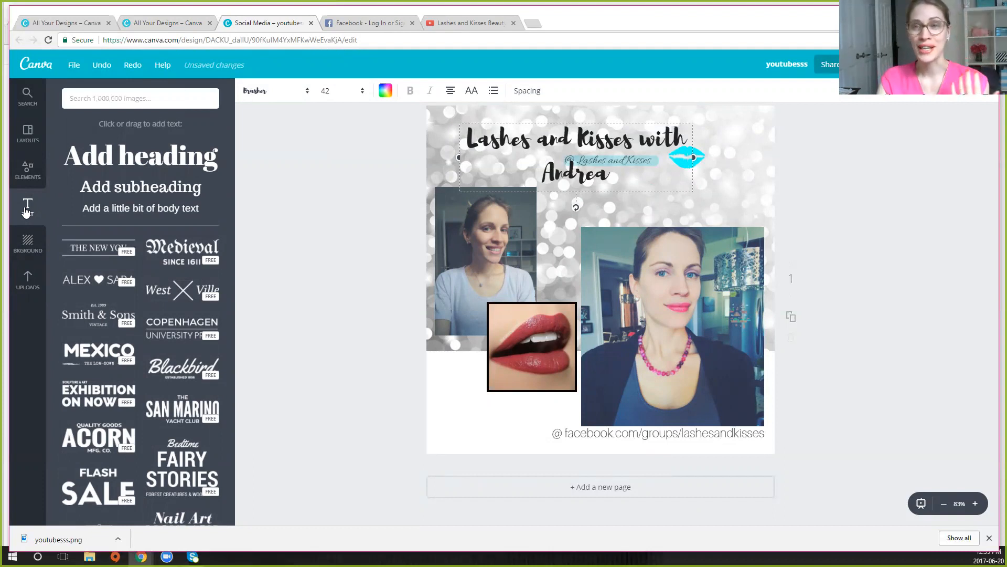
{"action": "scroll", "coordinate": [145, 270], "scroll_direction": "down", "scroll_amount": 2}
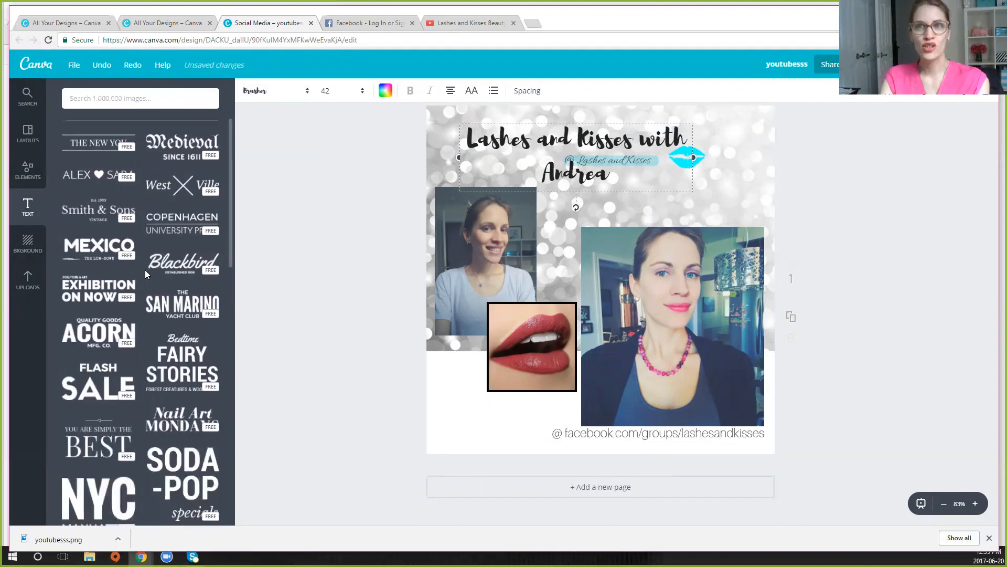
{"action": "scroll", "coordinate": [145, 273], "scroll_direction": "down", "scroll_amount": 3}
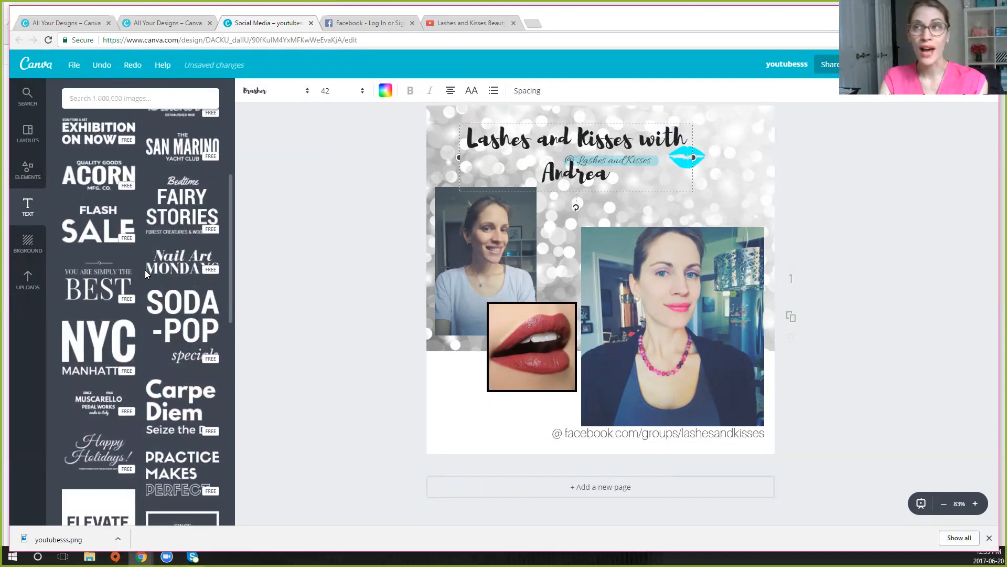
{"action": "scroll", "coordinate": [145, 271], "scroll_direction": "up", "scroll_amount": 6}
{"action": "scroll", "coordinate": [145, 270], "scroll_direction": "down", "scroll_amount": 3}
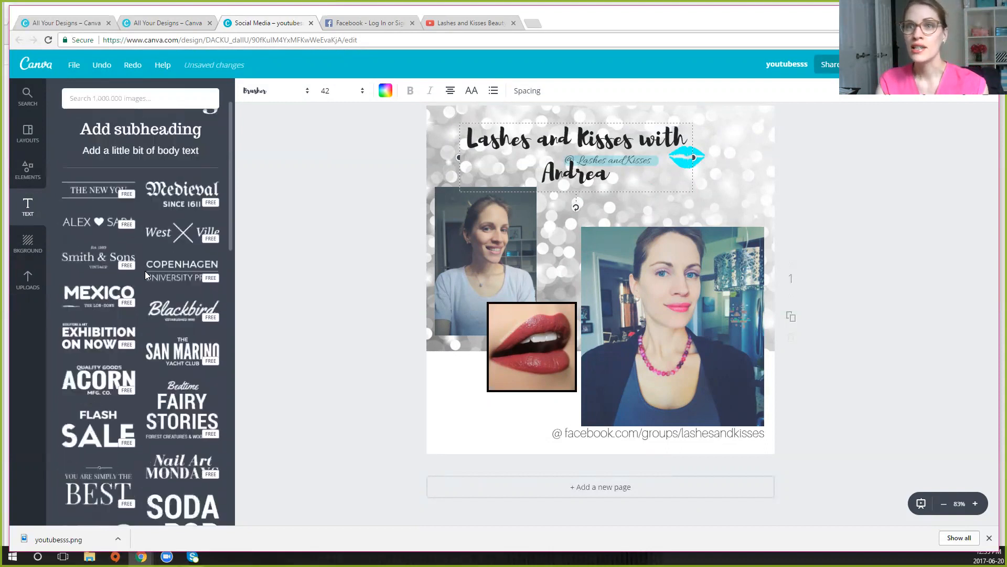
{"action": "left_click", "coordinate": [103, 252]}
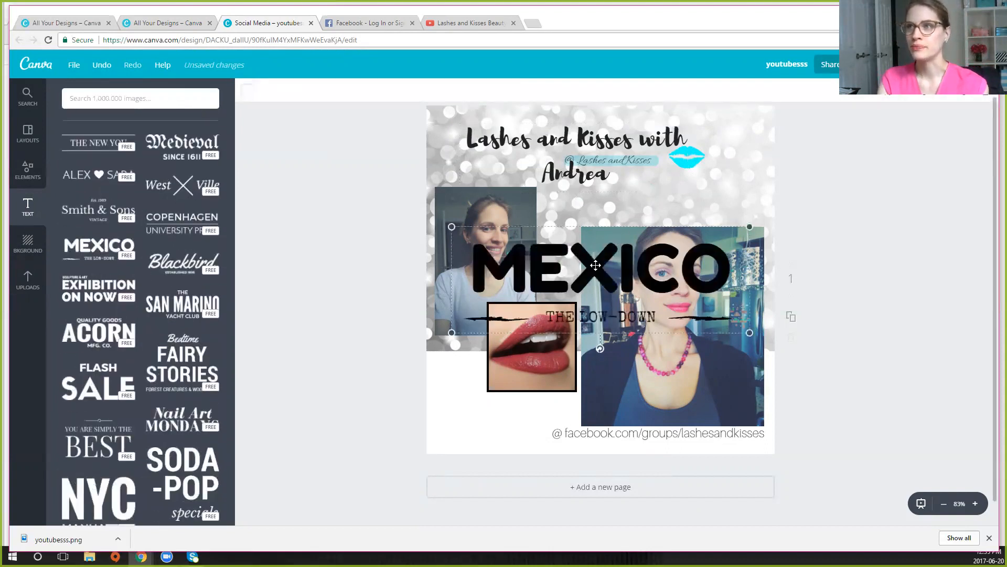
{"action": "double_click", "coordinate": [580, 271]}
{"action": "type", "text": "LIPSENSE"}
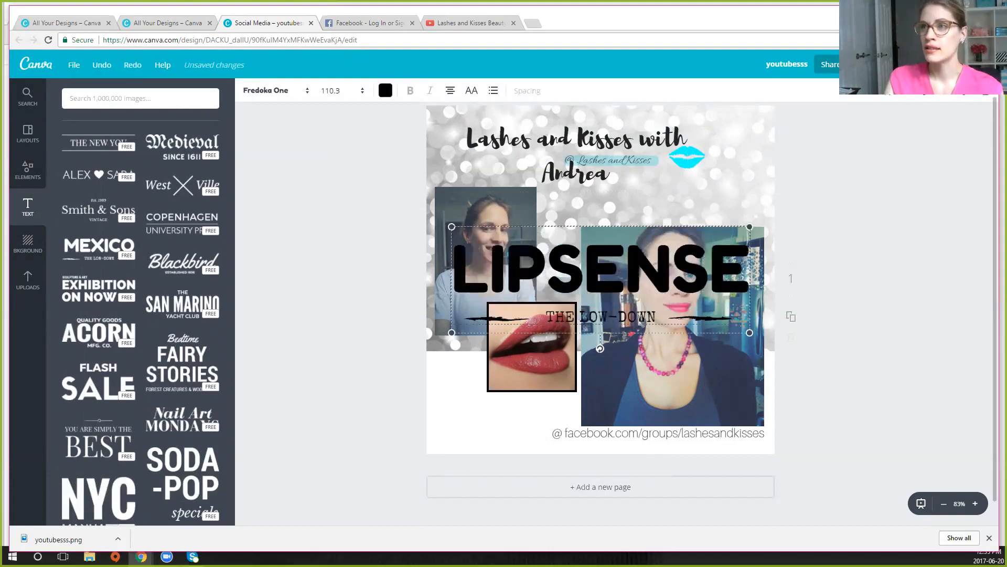
{"action": "double_click", "coordinate": [585, 267]}
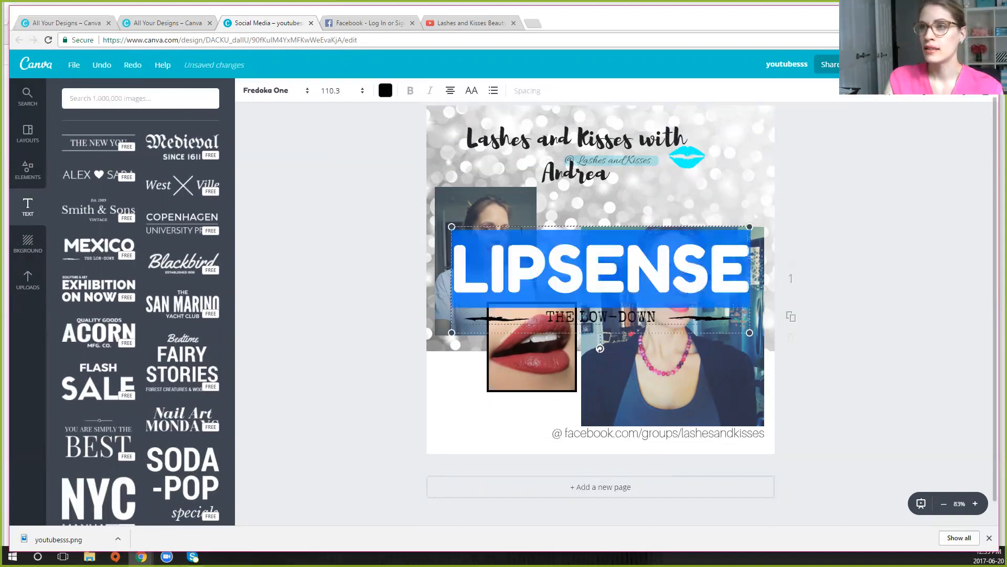
{"action": "left_click", "coordinate": [638, 317]}
{"action": "double_click", "coordinate": [639, 318]}
{"action": "type", "text": "WITH ANDREA"}
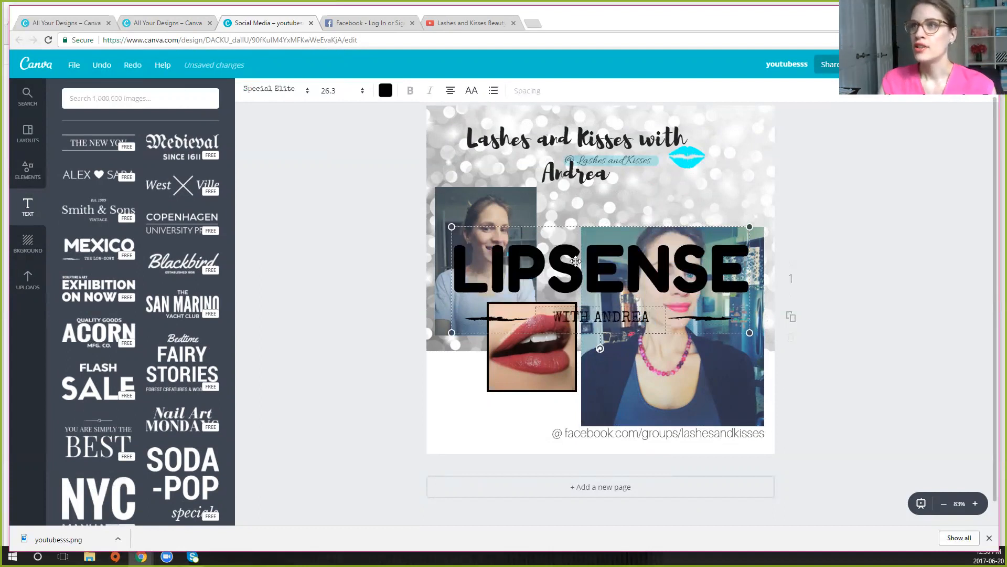
Step: Set the LIPSENSE heading in Aileron Heavy and colour it blue
{"action": "left_click_drag", "start_coordinate": [559, 241], "coordinate": [577, 138]}
{"action": "key", "text": "ctrl+z"}
{"action": "scroll", "coordinate": [288, 255], "scroll_direction": "down", "scroll_amount": 1}
{"action": "scroll", "coordinate": [289, 256], "scroll_direction": "down", "scroll_amount": 8}
{"action": "left_click", "coordinate": [293, 256]}
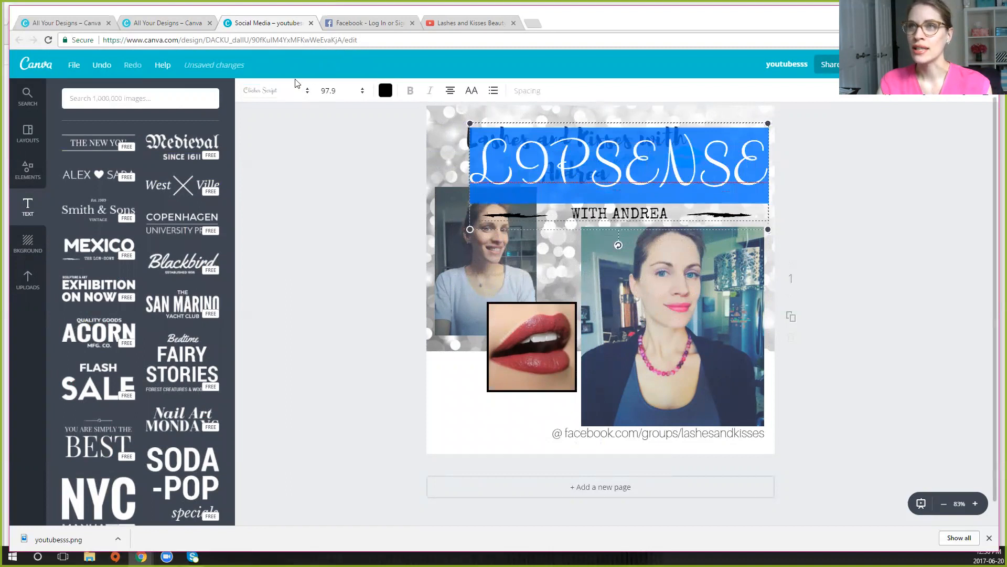
{"action": "left_click", "coordinate": [272, 93]}
{"action": "left_click", "coordinate": [286, 300]}
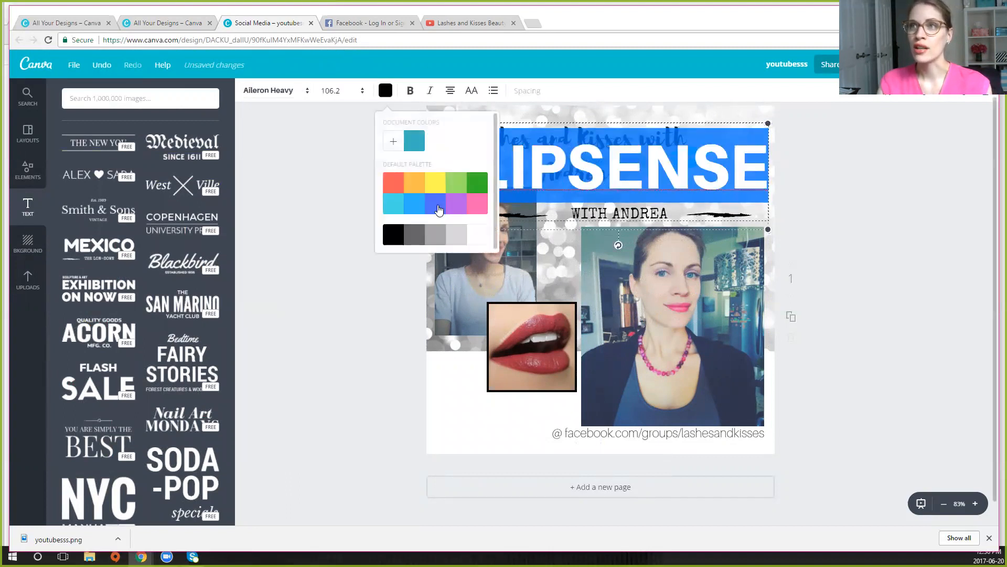
{"action": "left_click", "coordinate": [438, 209]}
{"action": "left_click", "coordinate": [568, 130]}
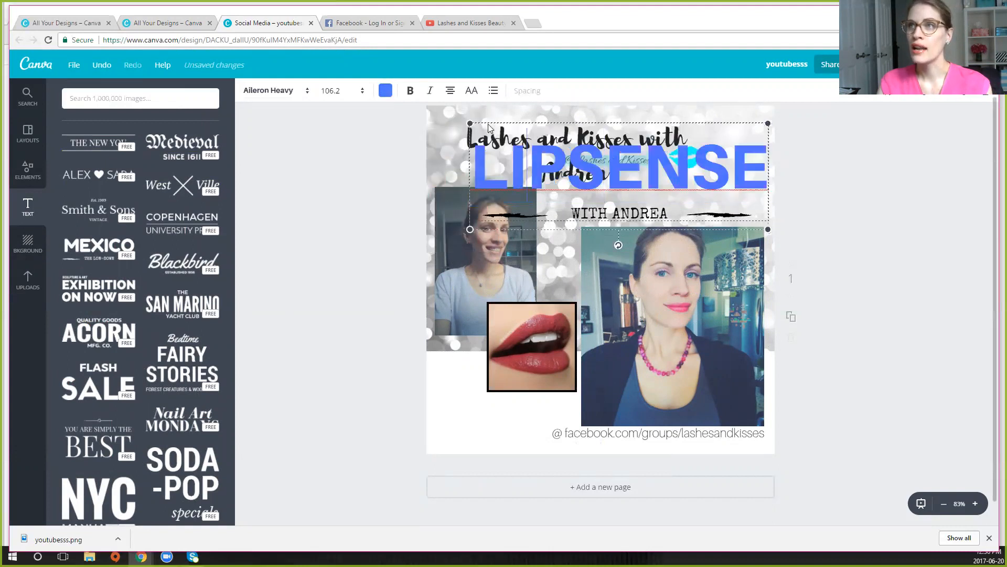
Step: Shrink the LIPSENSE heading to sit above the right-hand portrait and fix its first letter L
{"action": "left_click_drag", "start_coordinate": [470, 124], "coordinate": [650, 176]}
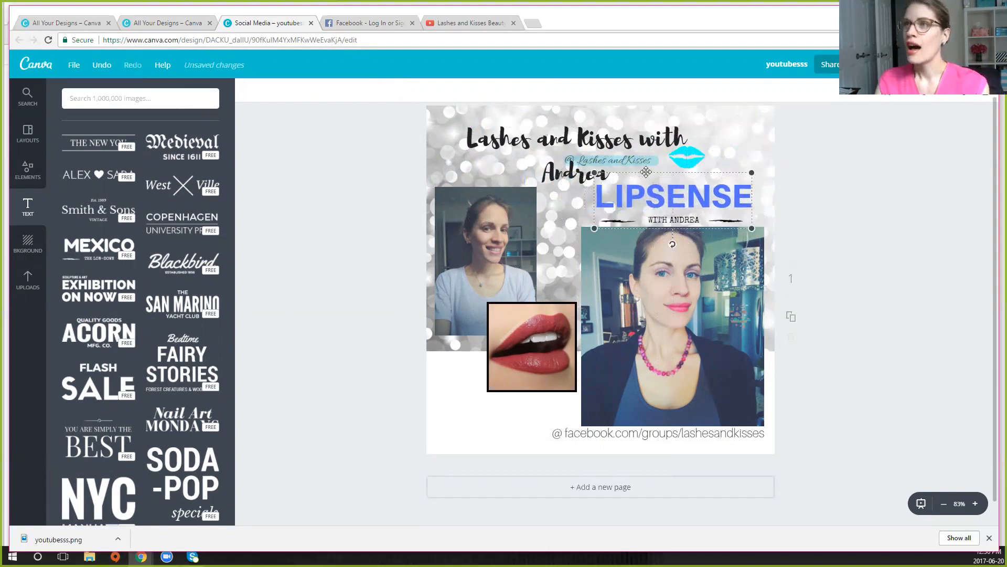
{"action": "left_click", "coordinate": [646, 171]}
{"action": "left_click", "coordinate": [586, 128]}
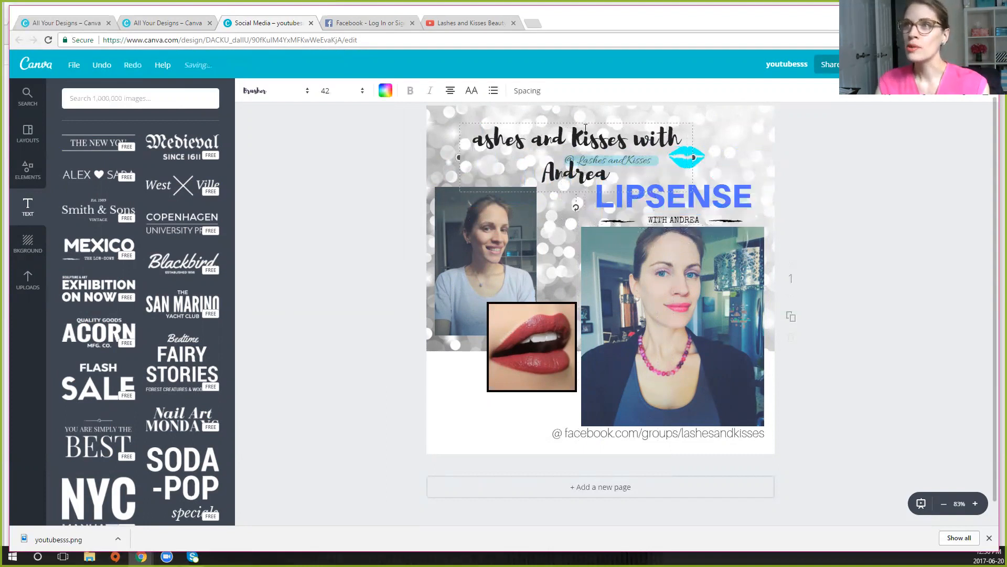
{"action": "type", "text": "L"}
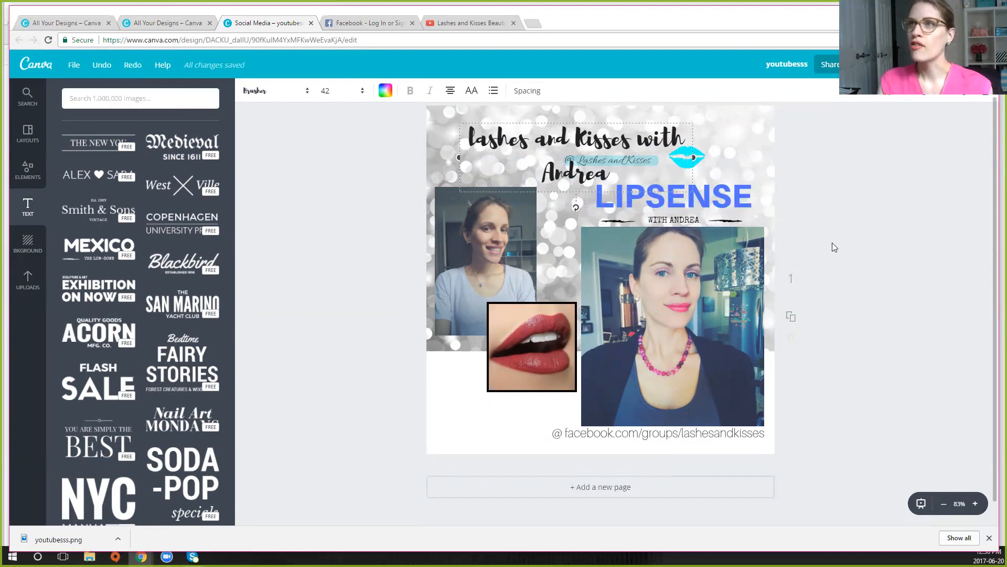
{"action": "double_click", "coordinate": [735, 195]}
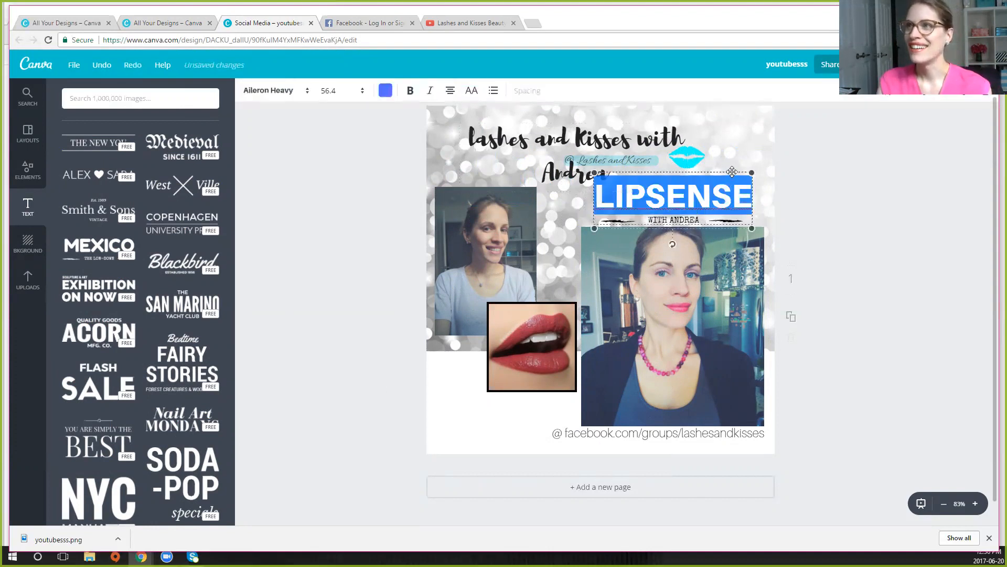
{"action": "left_click", "coordinate": [732, 171]}
Step: Delete the LIPSENSE / WITH ANDREA text and resize the sparkle background photo
{"action": "key", "text": "Delete"}
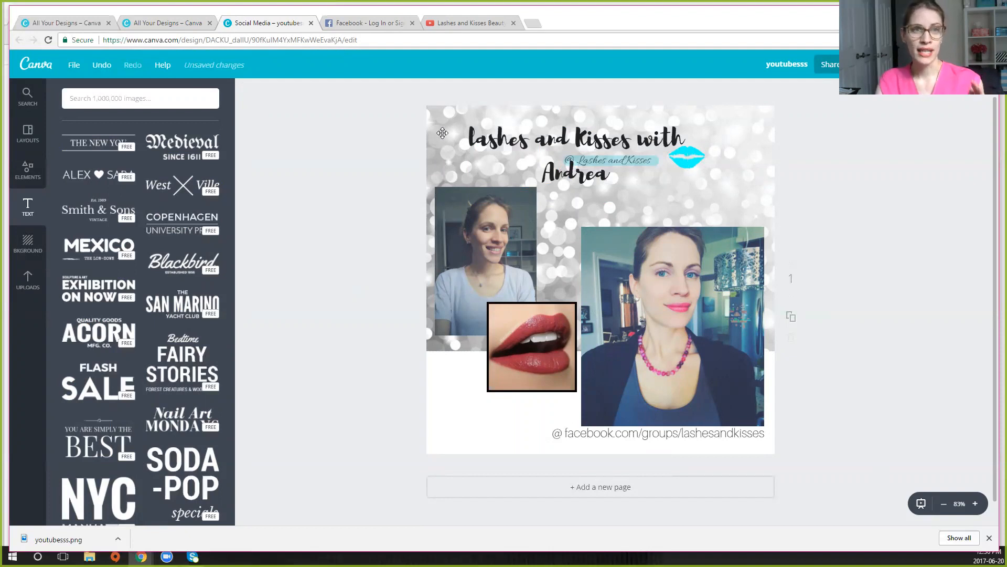
{"action": "left_click", "coordinate": [437, 151]}
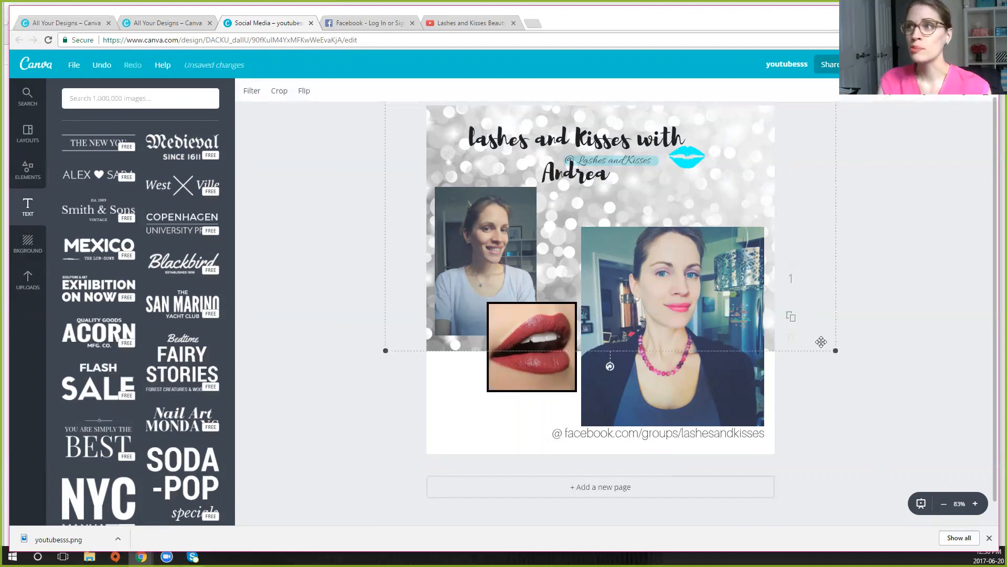
{"action": "left_click_drag", "start_coordinate": [386, 351], "coordinate": [318, 414]}
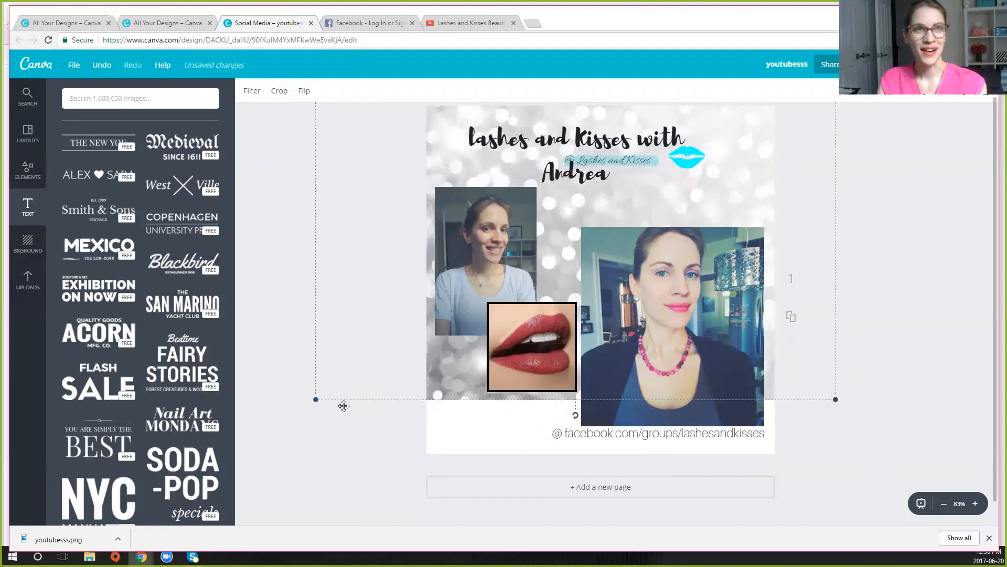
{"action": "left_click_drag", "start_coordinate": [316, 400], "coordinate": [279, 356]}
Step: Move the lips photo down-left, the portrait up-left, and the facebook link text left
{"action": "mouse_move", "coordinate": [491, 357]}
{"action": "left_mouse_down"}
{"action": "mouse_move", "coordinate": [472, 396]}
{"action": "mouse_move", "coordinate": [486, 372]}
{"action": "left_mouse_up"}
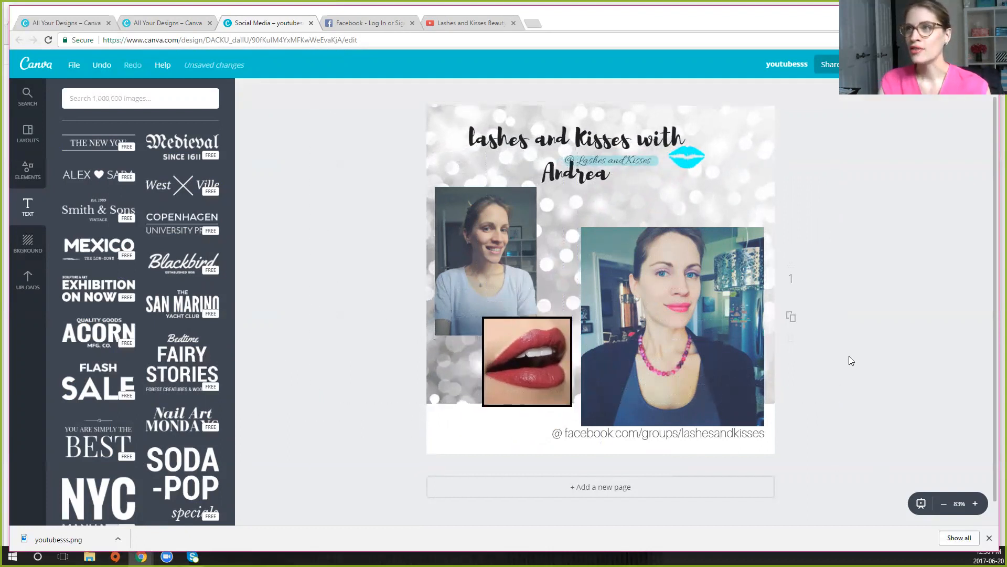
{"action": "left_click_drag", "start_coordinate": [686, 352], "coordinate": [663, 333]}
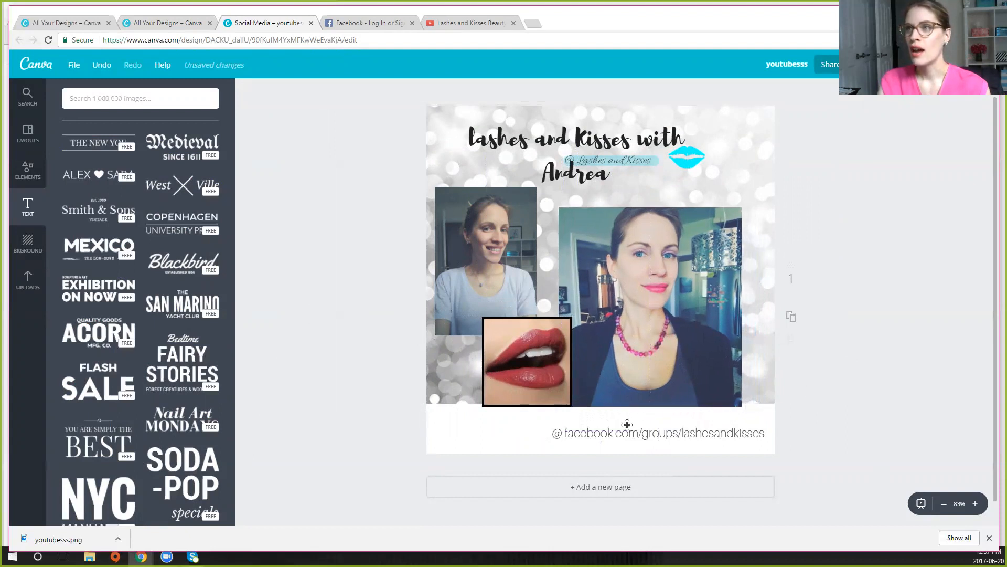
{"action": "left_click_drag", "start_coordinate": [580, 434], "coordinate": [536, 424]}
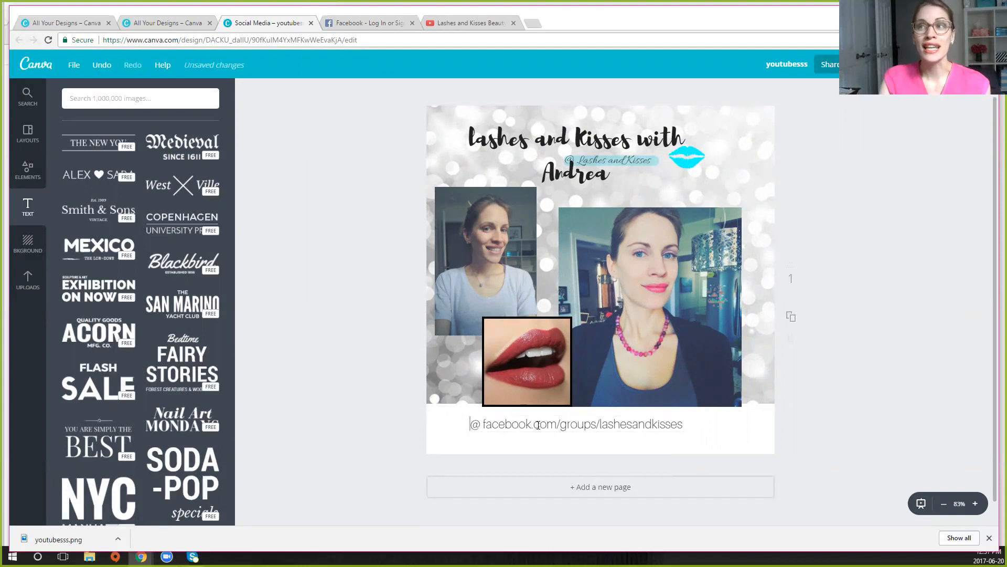
{"action": "left_click", "coordinate": [536, 425]}
{"action": "left_click", "coordinate": [294, 347]}
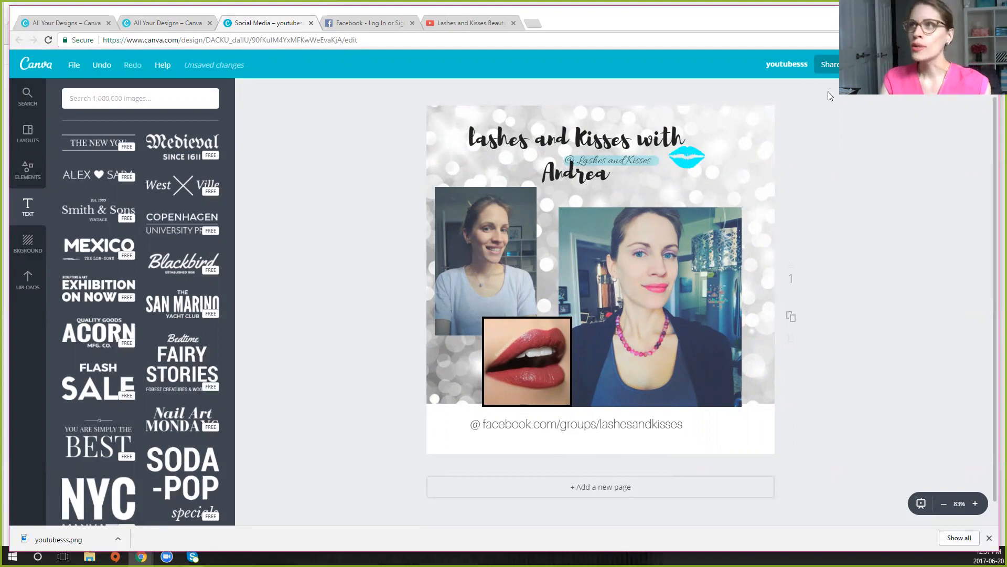
Step: Rename the design from youtubesss to 'LipSense Image'
{"action": "left_click", "coordinate": [784, 70]}
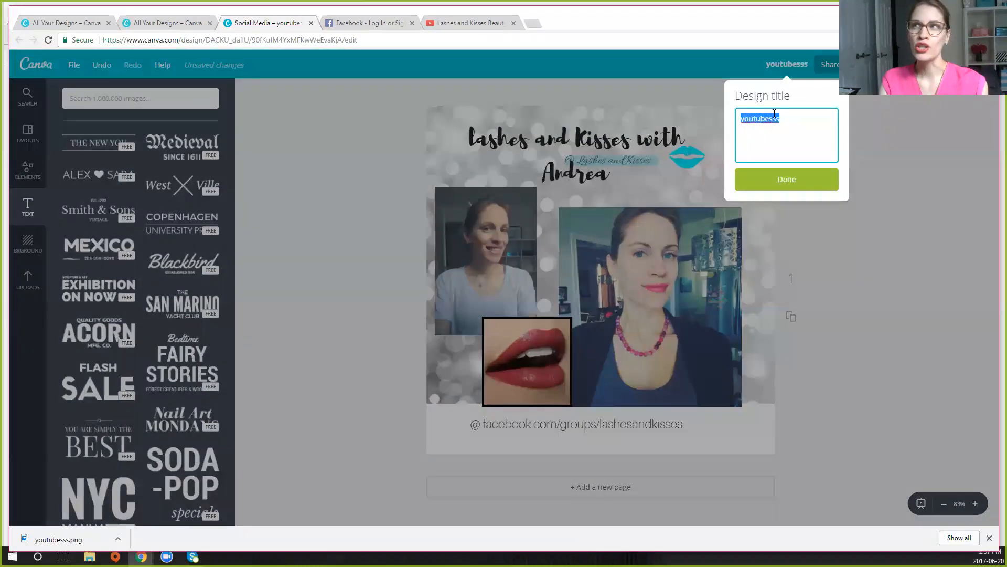
{"action": "left_click", "coordinate": [793, 119]}
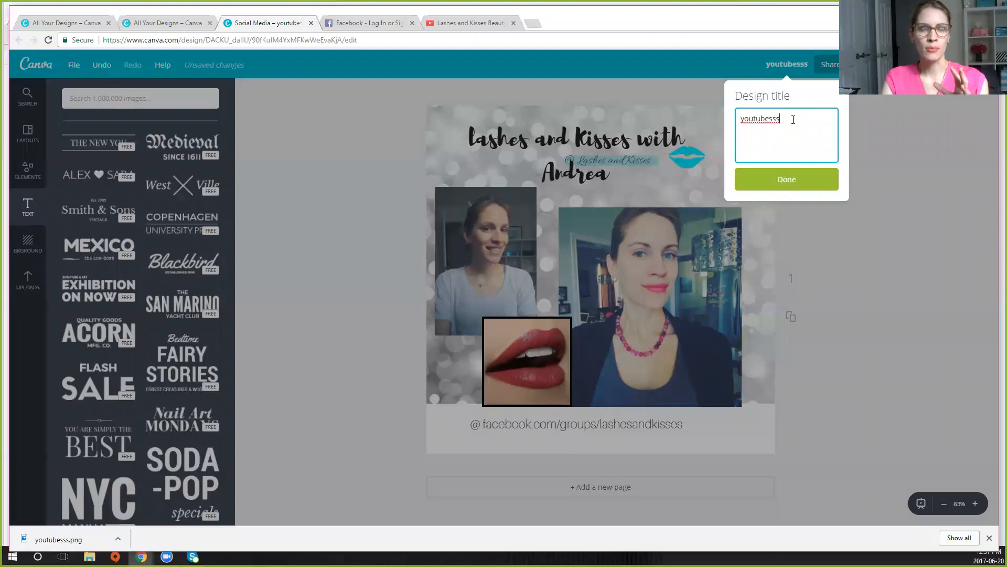
{"action": "left_click_drag", "start_coordinate": [793, 119], "coordinate": [734, 124]}
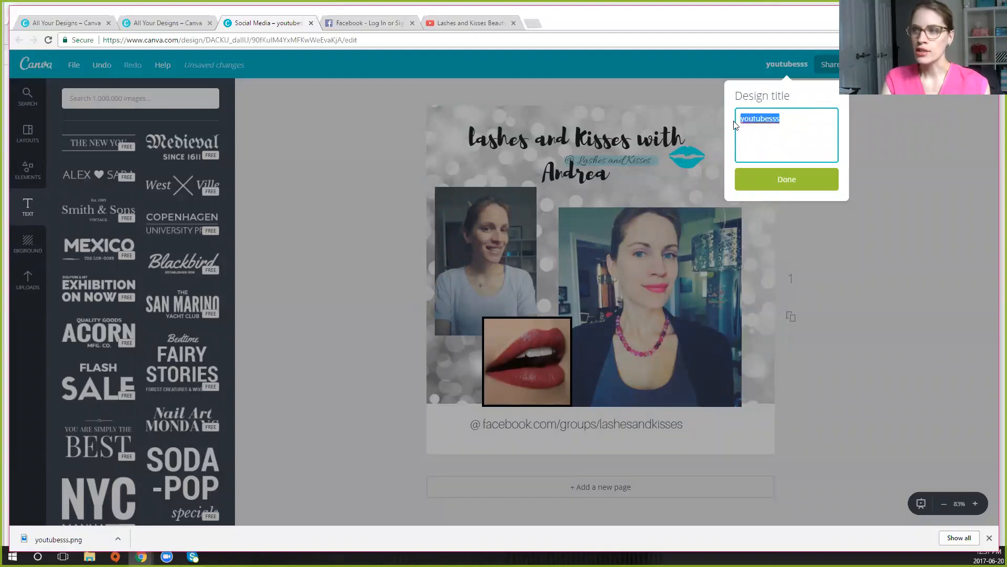
{"action": "type", "text": "llPSEN"}
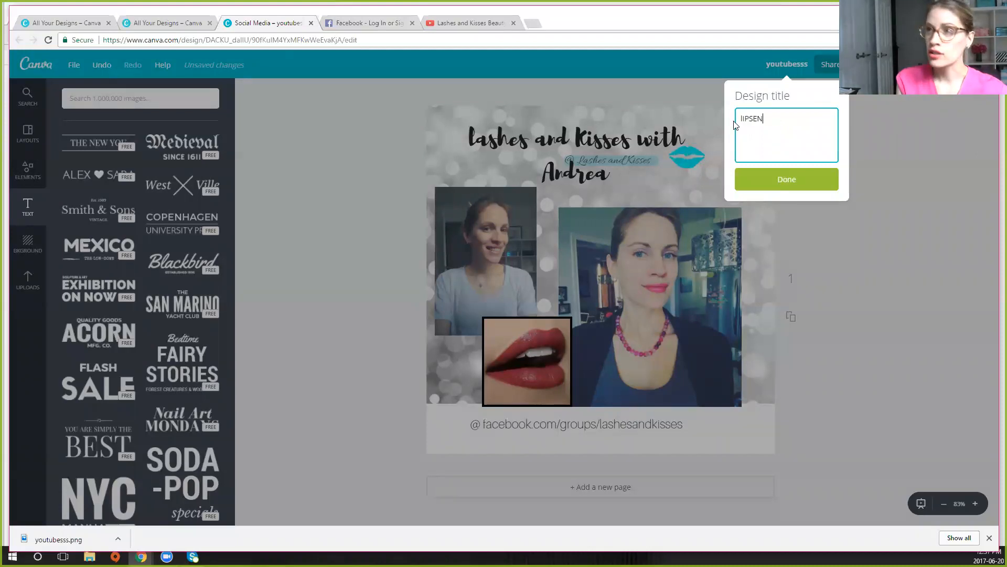
{"action": "key", "text": "BackSpace"}
{"action": "key", "text": "BackSpace"}
{"action": "key", "text": "BackSpace"}
{"action": "type", "text": "LipSense Image"}
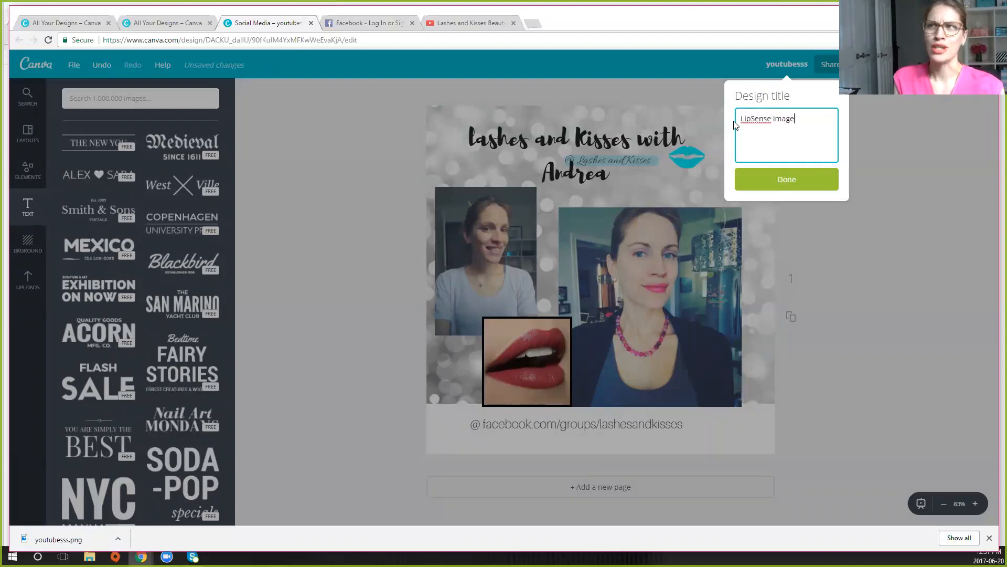
{"action": "left_click", "coordinate": [766, 183]}
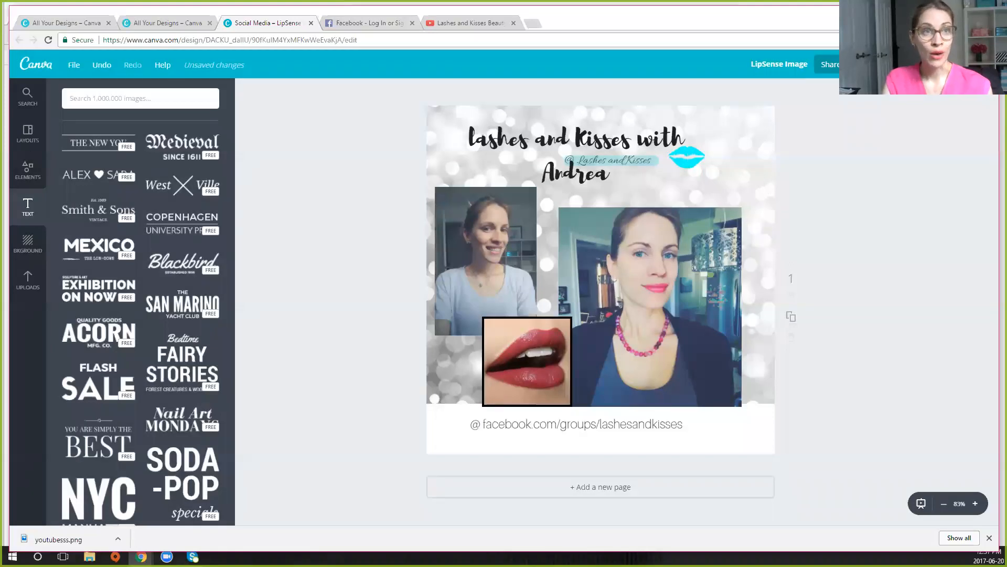
{"action": "left_click", "coordinate": [881, 64]}
Step: Download the design as a PNG, LipSense Image.png, and dismiss the download-ready message
{"action": "left_click", "coordinate": [873, 123]}
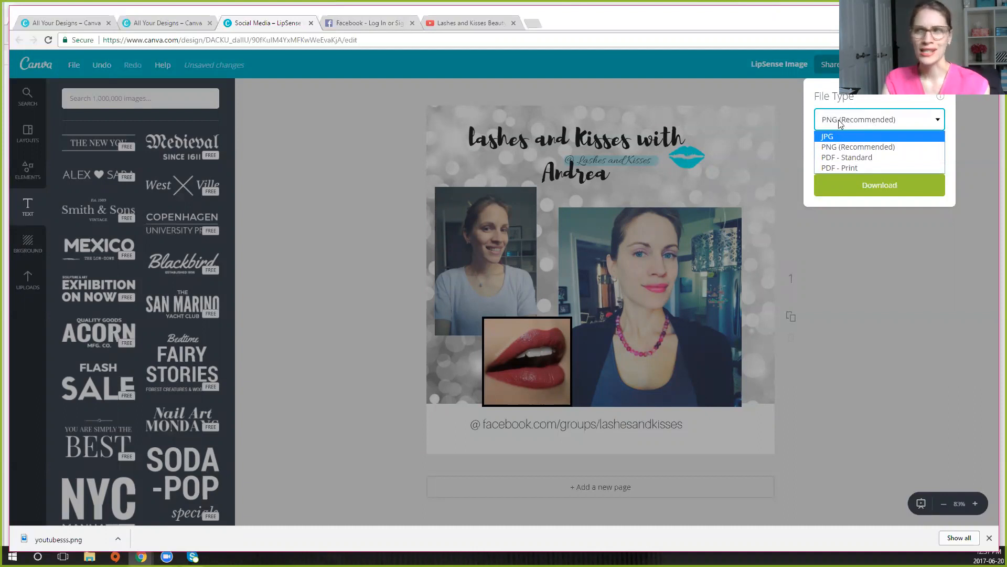
{"action": "left_click", "coordinate": [850, 147]}
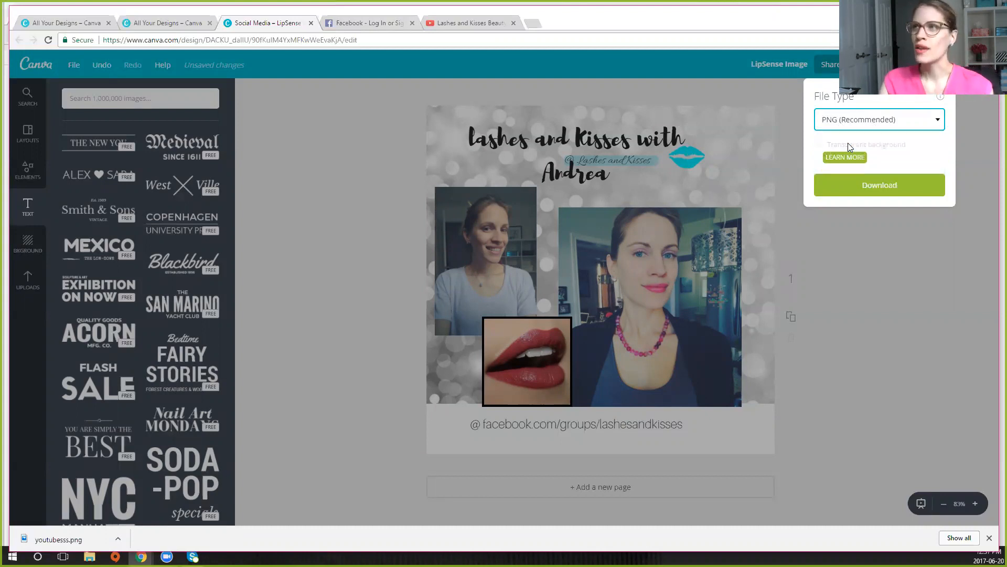
{"action": "left_click", "coordinate": [864, 194]}
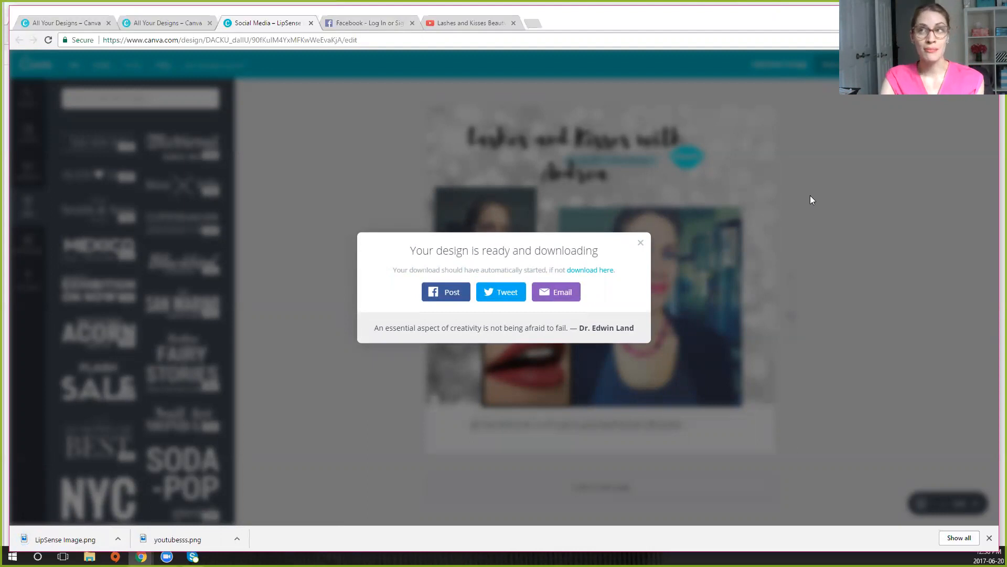
{"action": "left_click", "coordinate": [641, 243]}
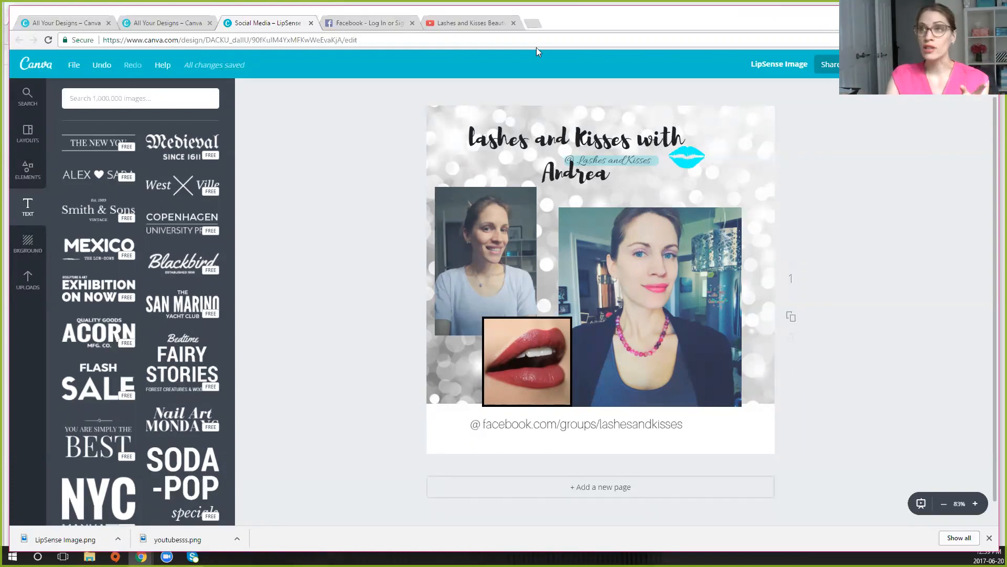
Step: Switch to the browser tab showing the Lashes and Kisses Beauty Rep channel's Videos page
{"action": "left_click", "coordinate": [446, 24]}
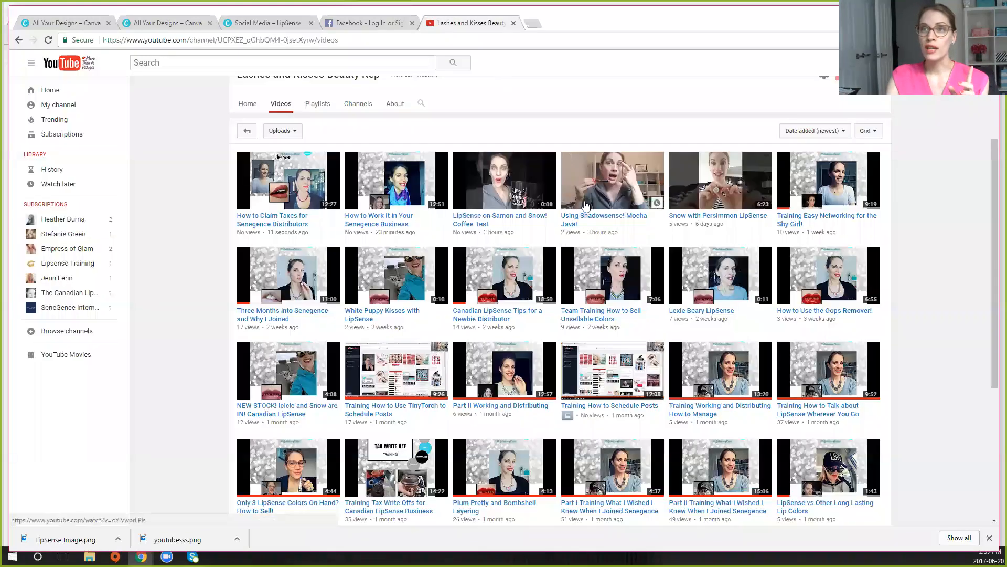
Step: Open the How to Claim Taxes for Senegence Distributors video's settings and choose Change image for its thumbnail
{"action": "left_click", "coordinate": [308, 181]}
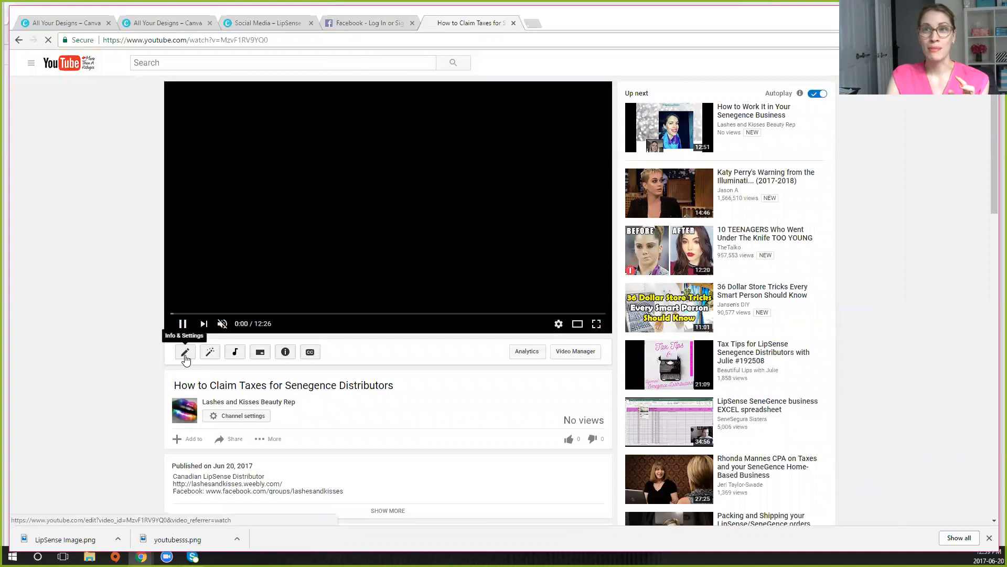
{"action": "left_click", "coordinate": [185, 356]}
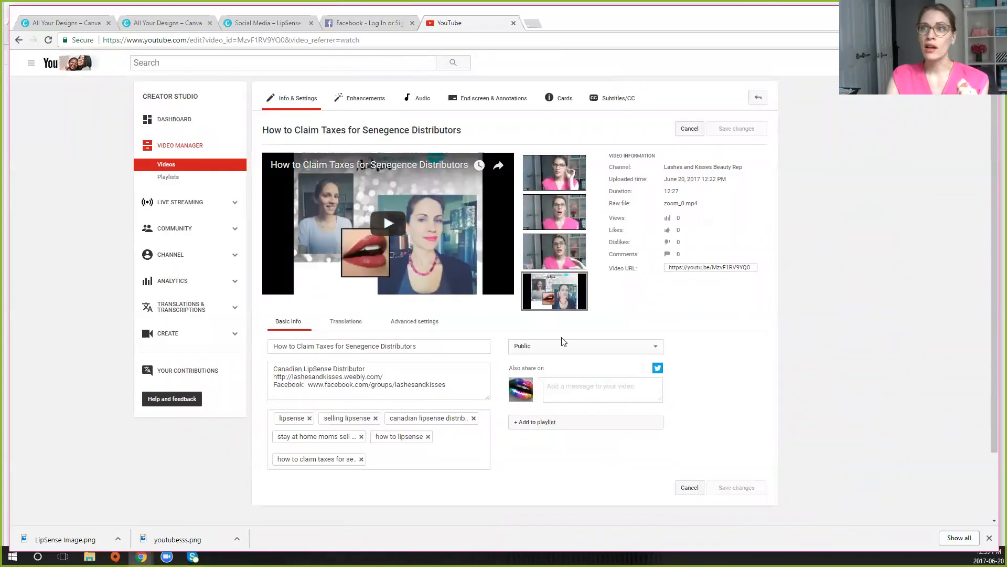
{"action": "mouse_move", "coordinate": [558, 288]}
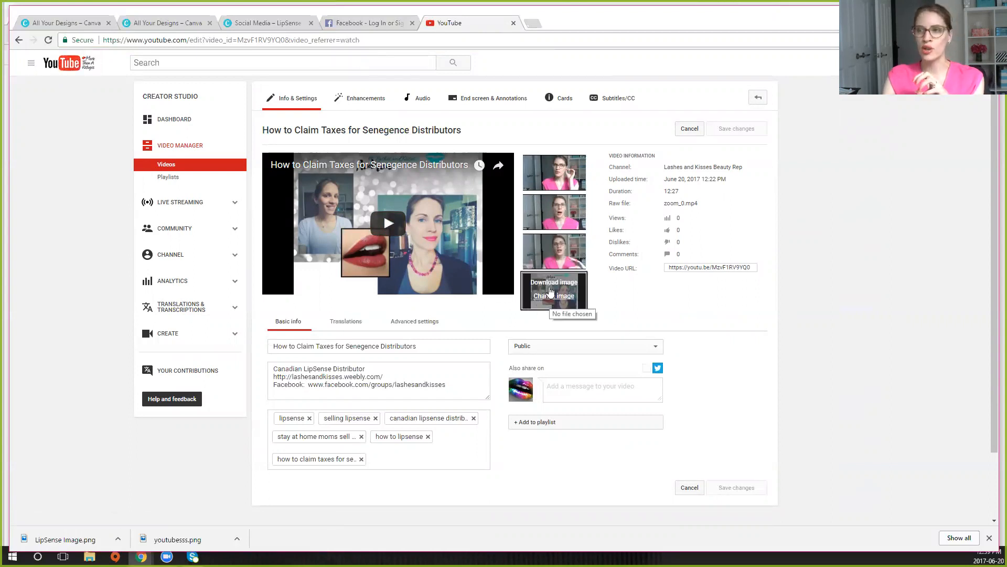
{"action": "left_click", "coordinate": [550, 296]}
Step: Cancel the file picker without choosing an image and return to the channel home page
{"action": "scroll", "coordinate": [406, 178], "scroll_direction": "down", "scroll_amount": 3}
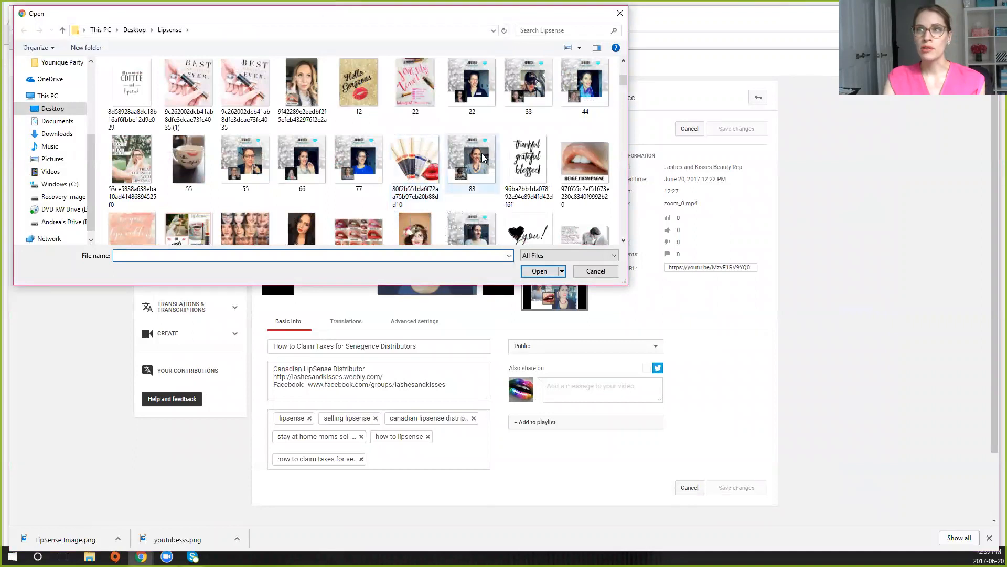
{"action": "scroll", "coordinate": [367, 157], "scroll_direction": "down", "scroll_amount": 10}
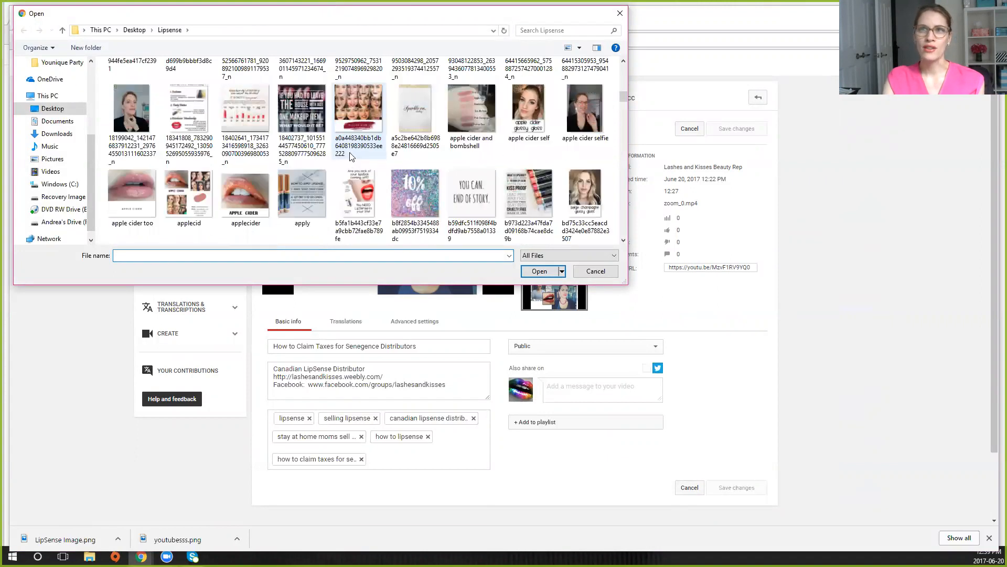
{"action": "left_click", "coordinate": [594, 271]}
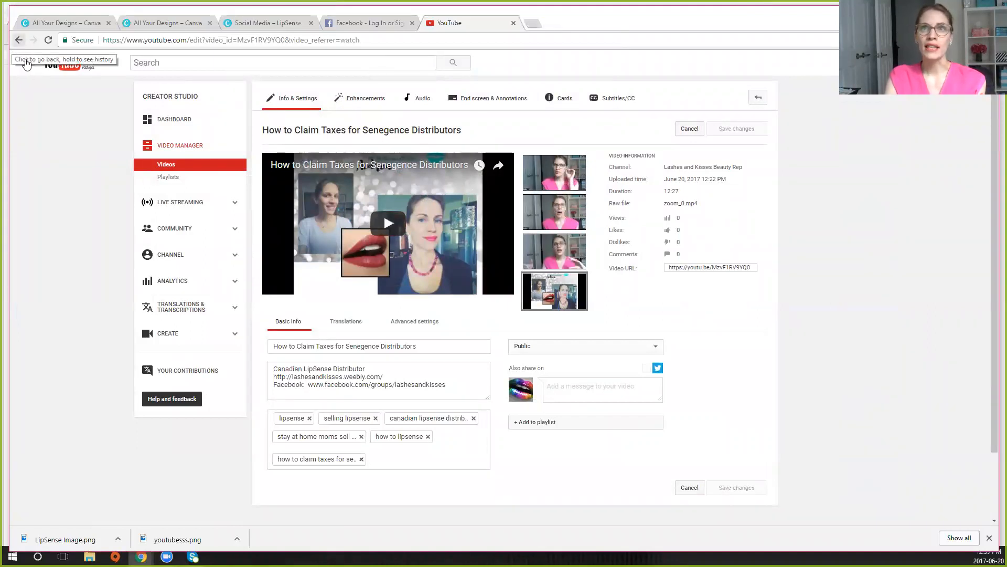
{"action": "left_click", "coordinate": [28, 65]}
{"action": "left_click", "coordinate": [67, 108]}
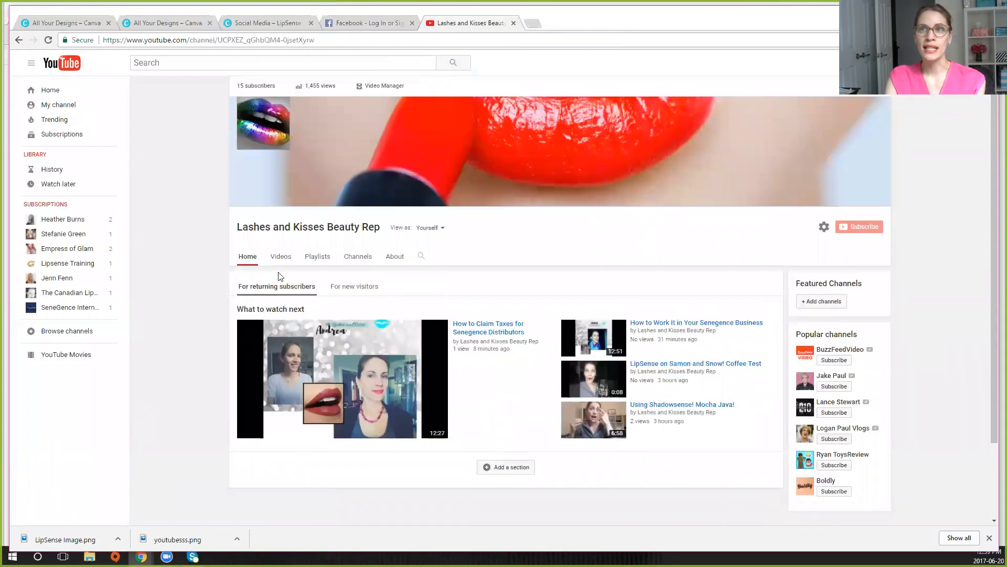
Step: Open the Using Shadowsense! Mocha Java! video from the channel's Videos list for editing
{"action": "left_click", "coordinate": [278, 260]}
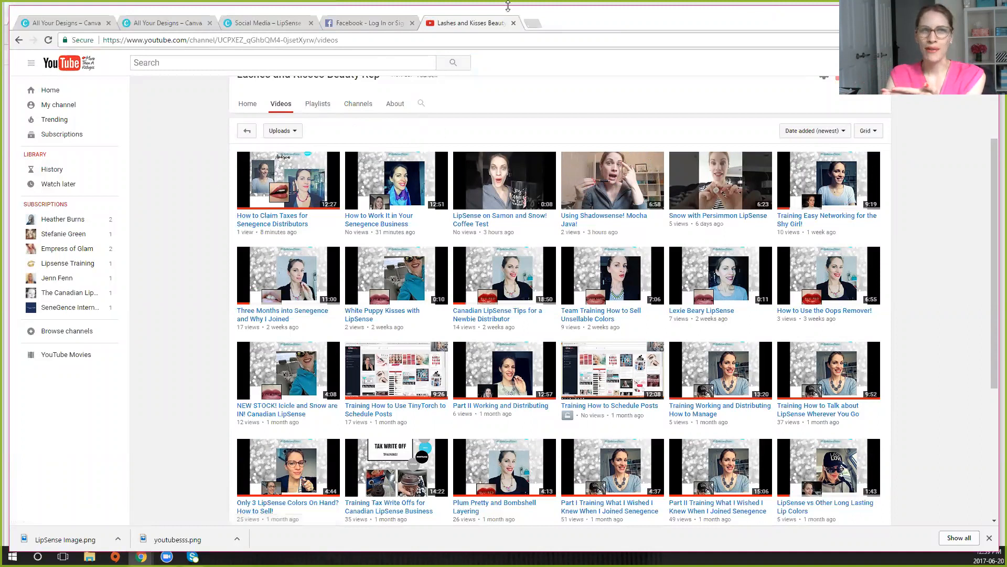
{"action": "left_click", "coordinate": [628, 194]}
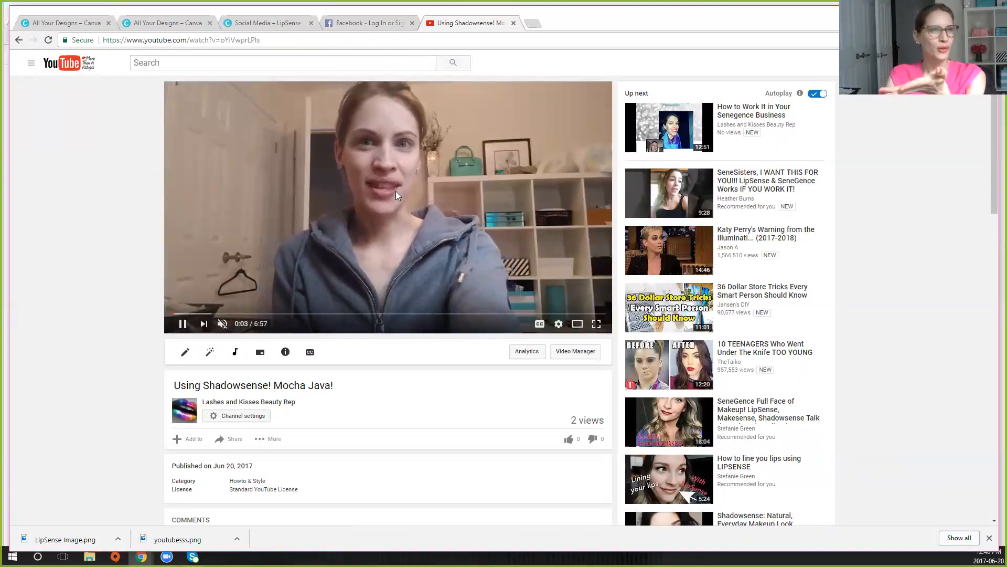
{"action": "left_click", "coordinate": [184, 353]}
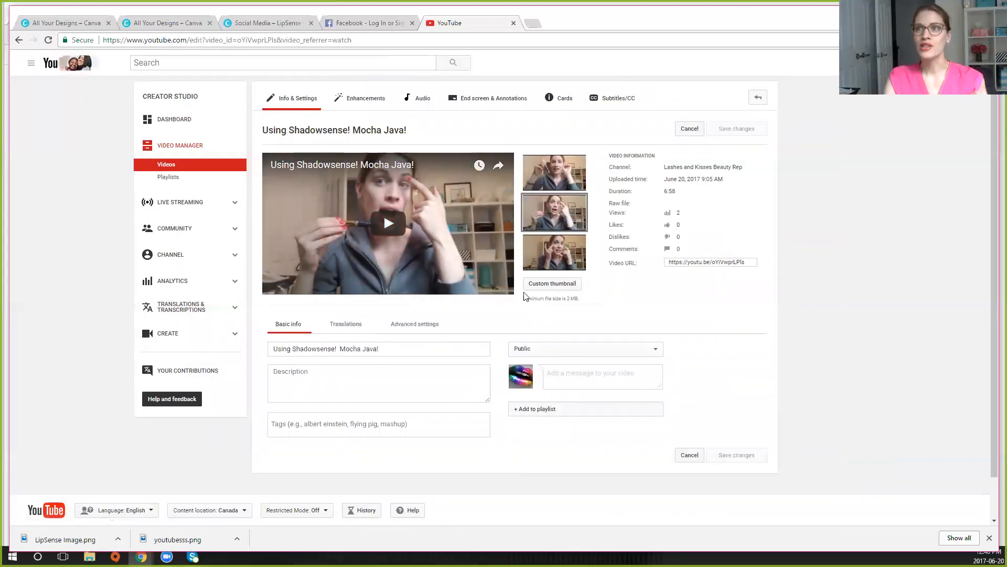
Step: Upload youtube andrea2 as the video's custom thumbnail
{"action": "left_click", "coordinate": [553, 285]}
{"action": "scroll", "coordinate": [483, 194], "scroll_direction": "down", "scroll_amount": 5}
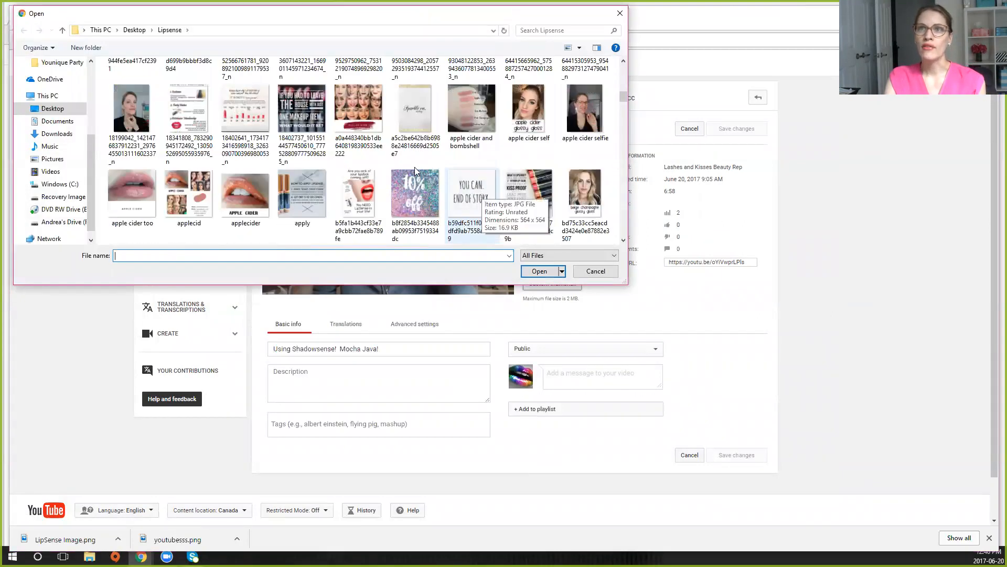
{"action": "scroll", "coordinate": [414, 168], "scroll_direction": "down", "scroll_amount": 2}
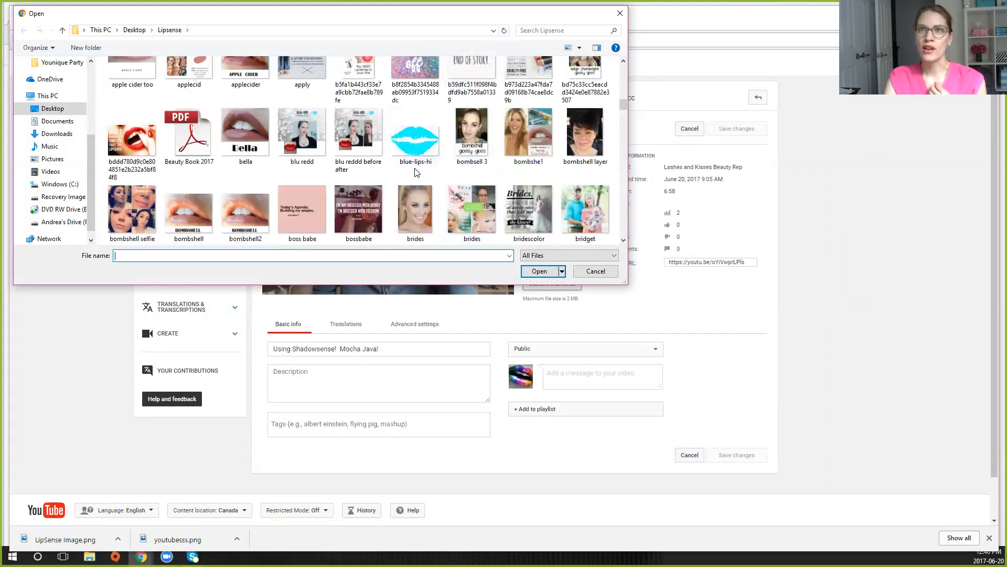
{"action": "scroll", "coordinate": [416, 172], "scroll_direction": "down", "scroll_amount": 2}
{"action": "scroll", "coordinate": [415, 168], "scroll_direction": "down", "scroll_amount": 6}
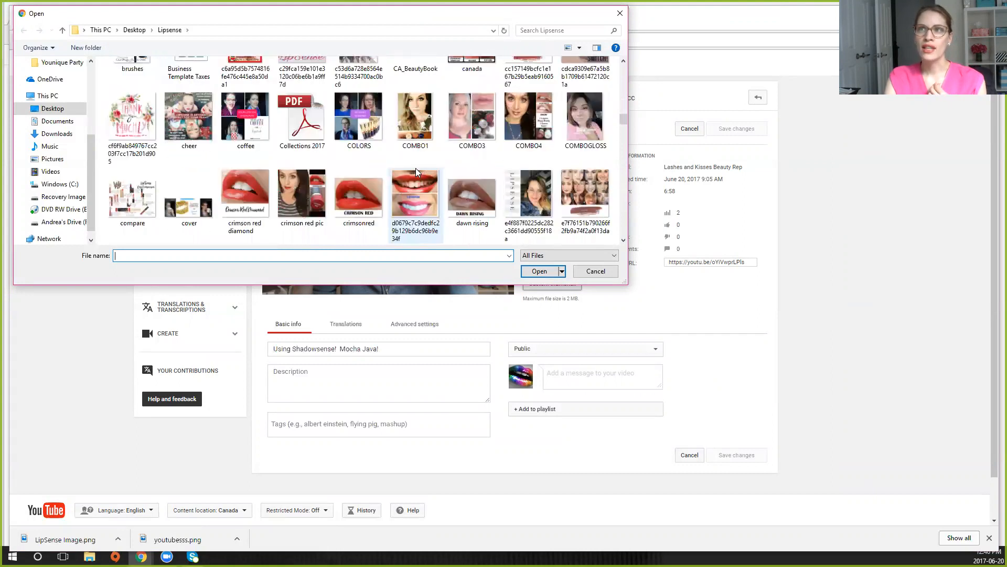
{"action": "scroll", "coordinate": [417, 172], "scroll_direction": "down", "scroll_amount": 5}
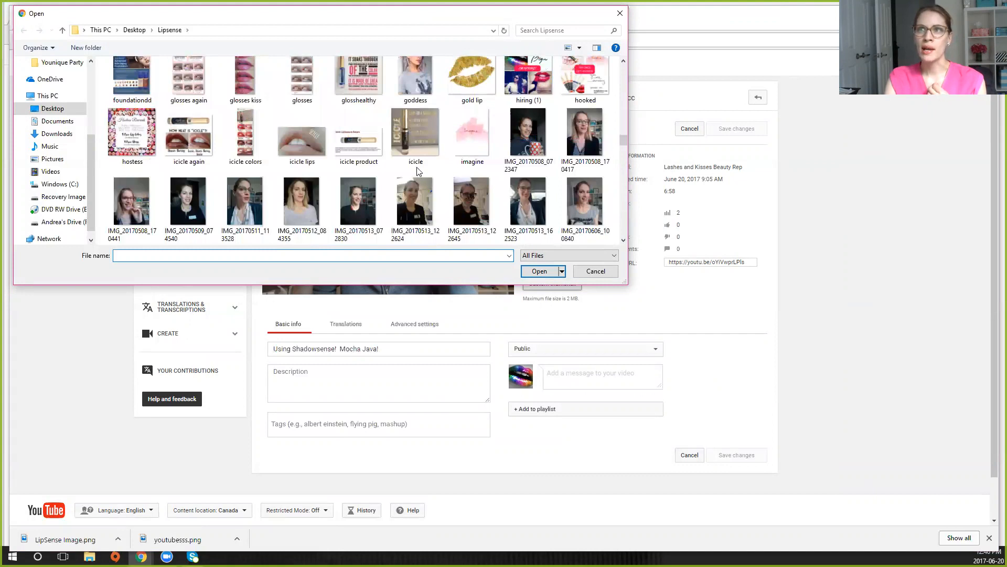
{"action": "scroll", "coordinate": [419, 169], "scroll_direction": "down", "scroll_amount": 8}
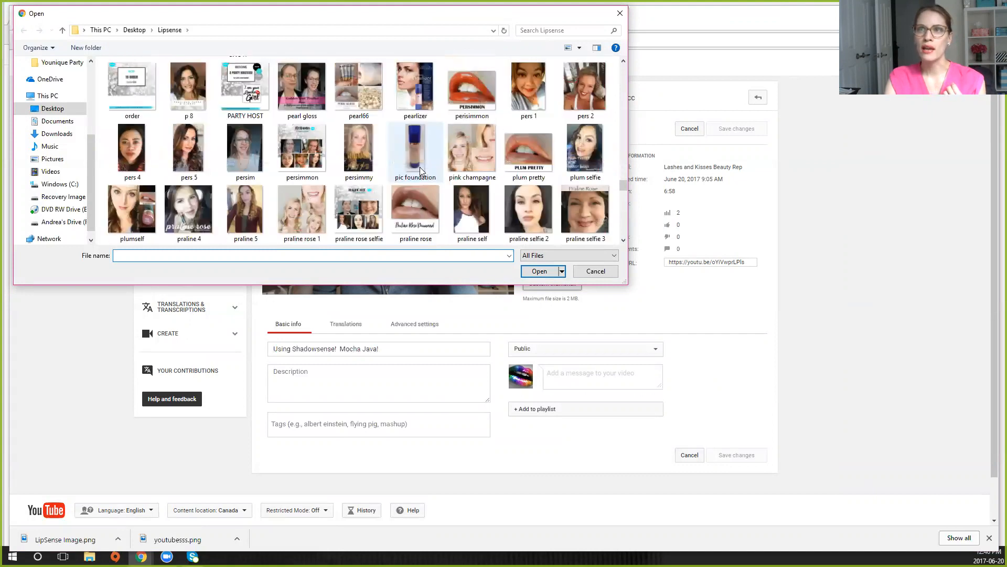
{"action": "scroll", "coordinate": [419, 161], "scroll_direction": "down", "scroll_amount": 8}
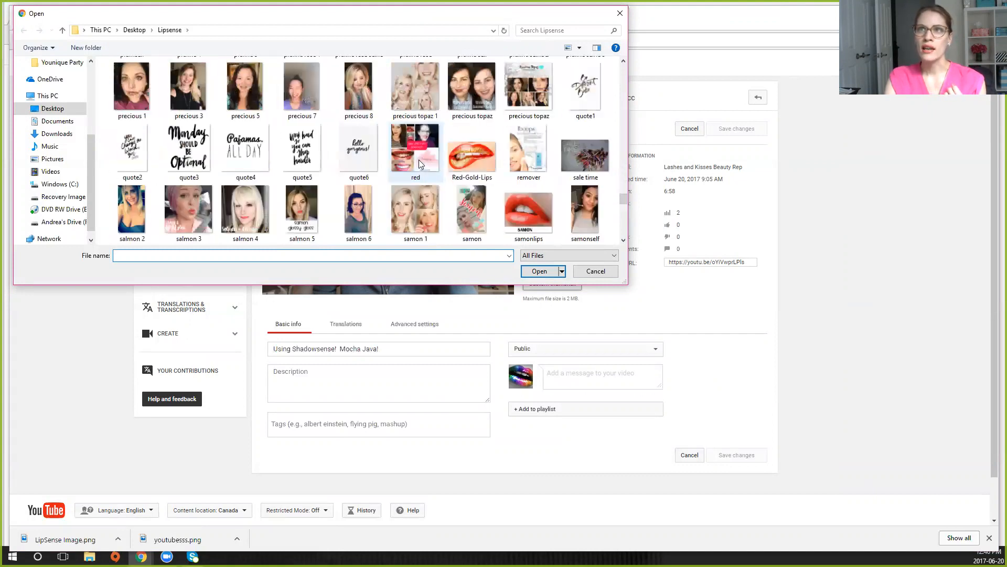
{"action": "scroll", "coordinate": [418, 158], "scroll_direction": "down", "scroll_amount": 8}
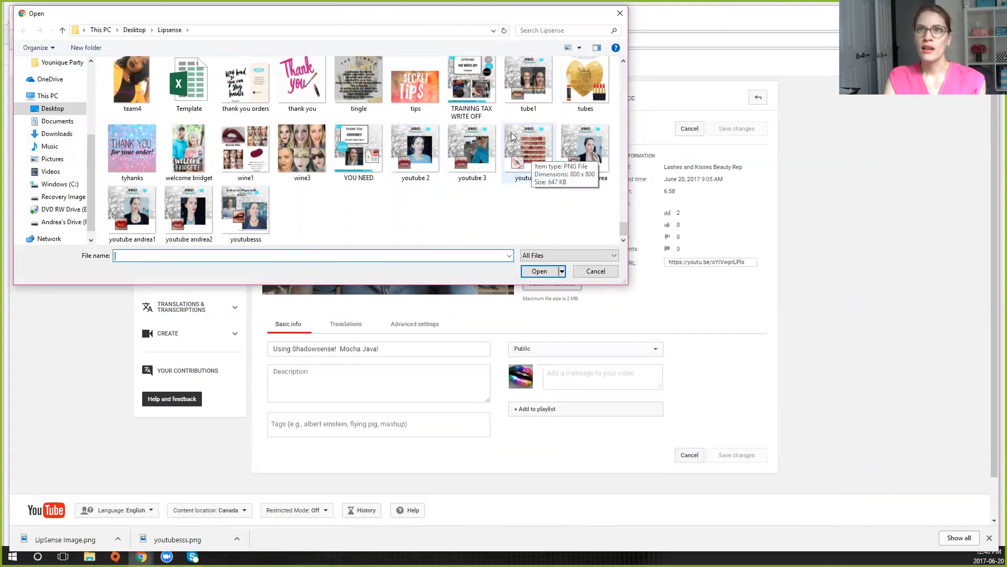
{"action": "left_click", "coordinate": [196, 215]}
{"action": "double_click", "coordinate": [197, 215]}
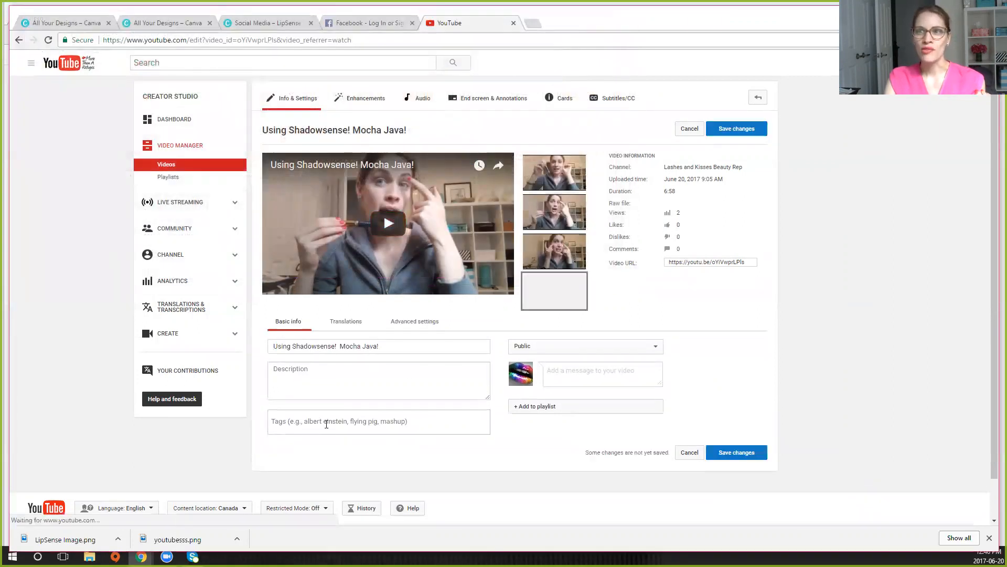
Step: Add the tags lashes and kisses, senegence shadowsense and shadowsense mocha java
{"action": "left_click", "coordinate": [326, 421]}
{"action": "type", "text": "lashes and kisses"}
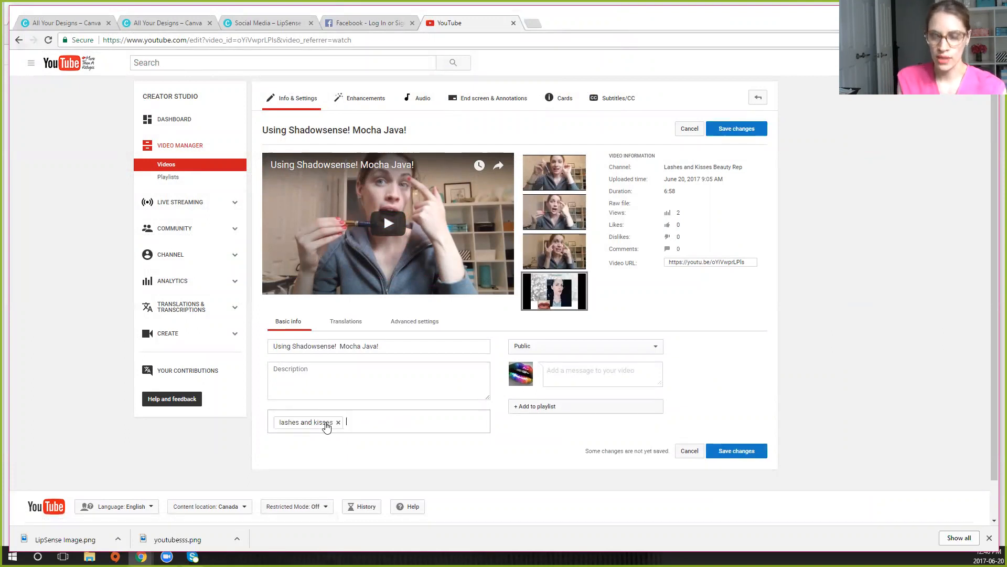
{"action": "type", "text": ",senegence"}
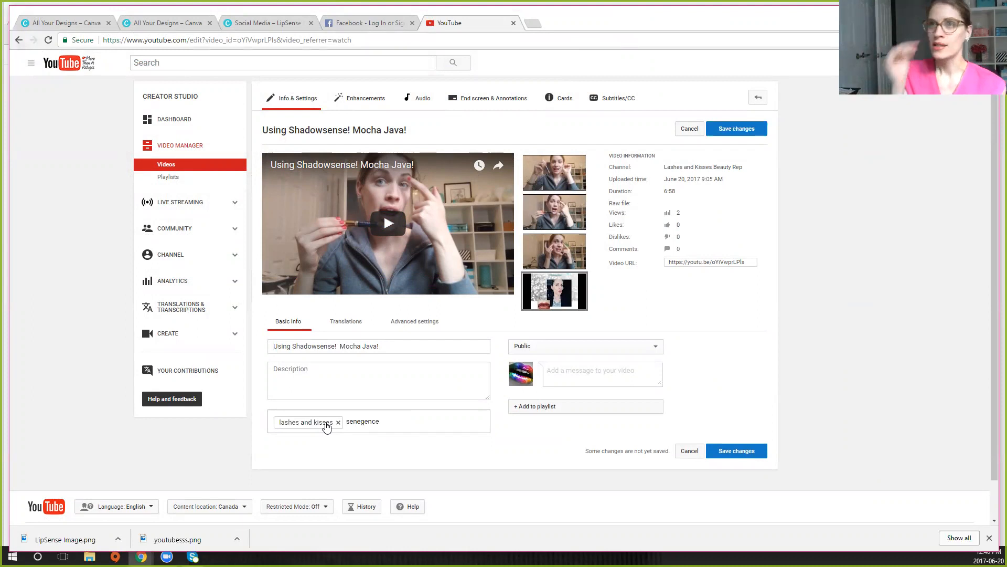
{"action": "type", "text": "adowsense"}
{"action": "key", "text": "Return"}
{"action": "type", "text": "shadowsense moch"}
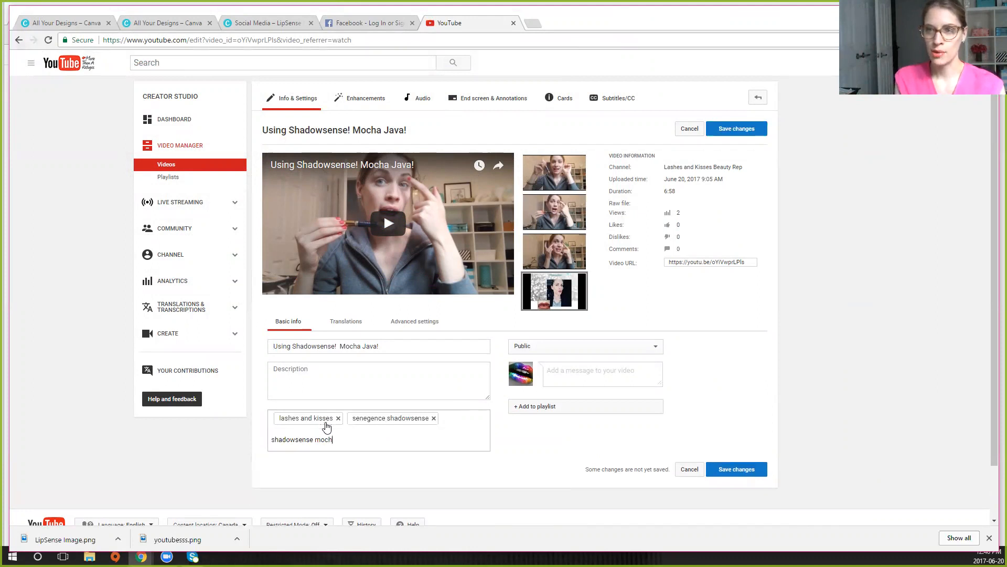
{"action": "type", "text": "a java"}
{"action": "key", "text": "Return"}
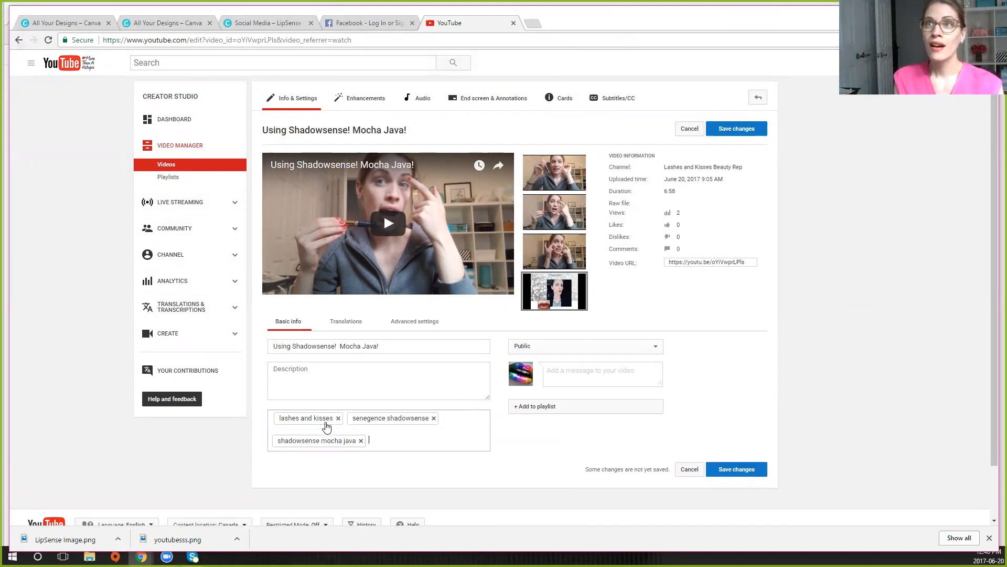
Step: Add the tags how to use shadowsense and lipsense
{"action": "type", "text": "how to us"}
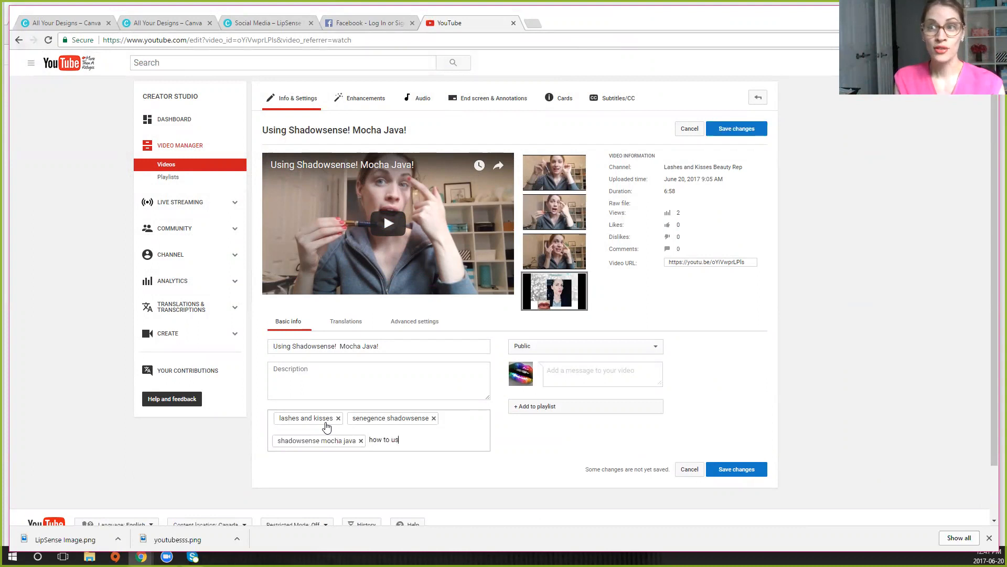
{"action": "type", "text": "e sehadowsense"}
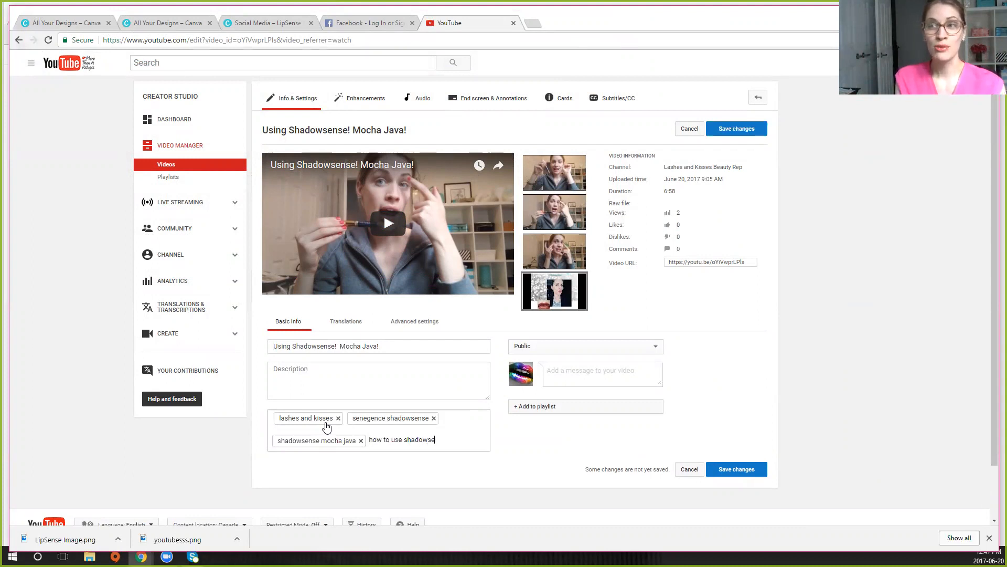
{"action": "key", "text": "Return"}
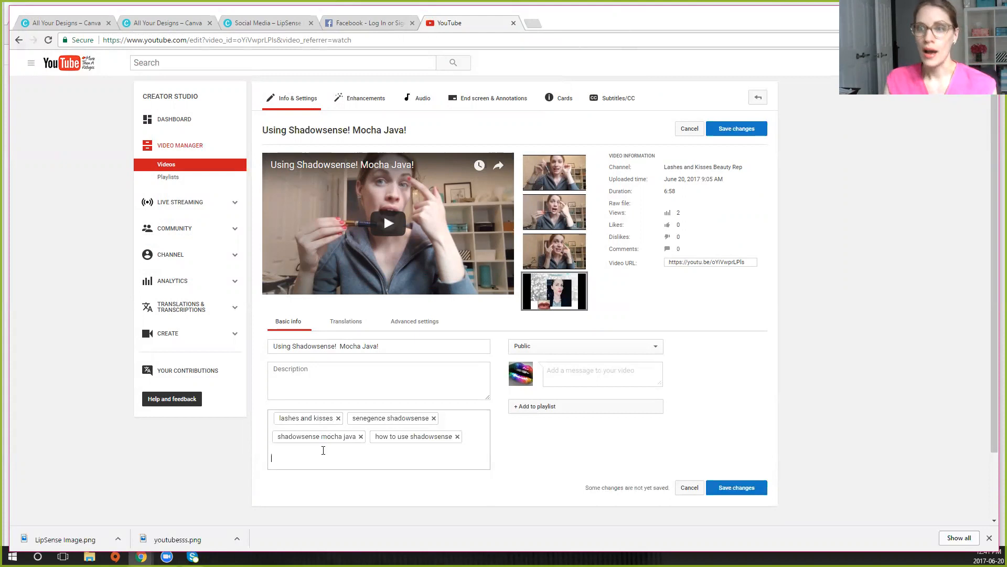
{"action": "type", "text": "lipsense"}
{"action": "key", "text": "Return"}
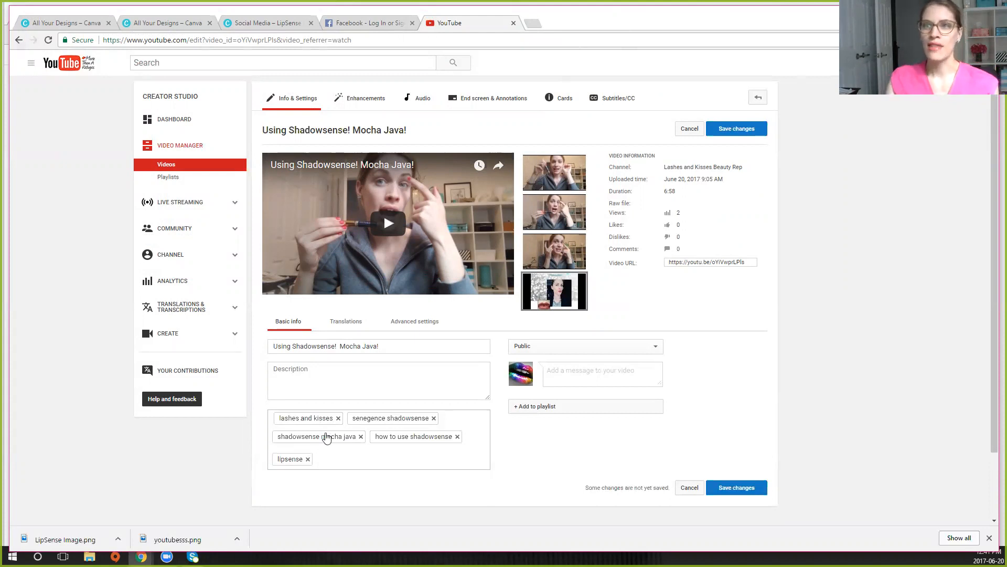
{"action": "left_click", "coordinate": [304, 371]}
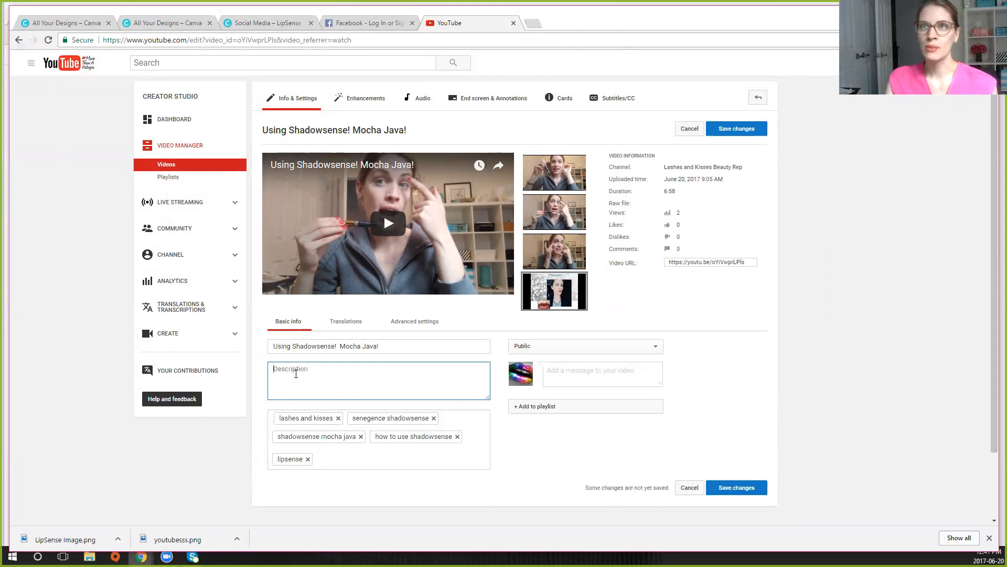
{"action": "type", "text": "Facebook:  www.facebook"}
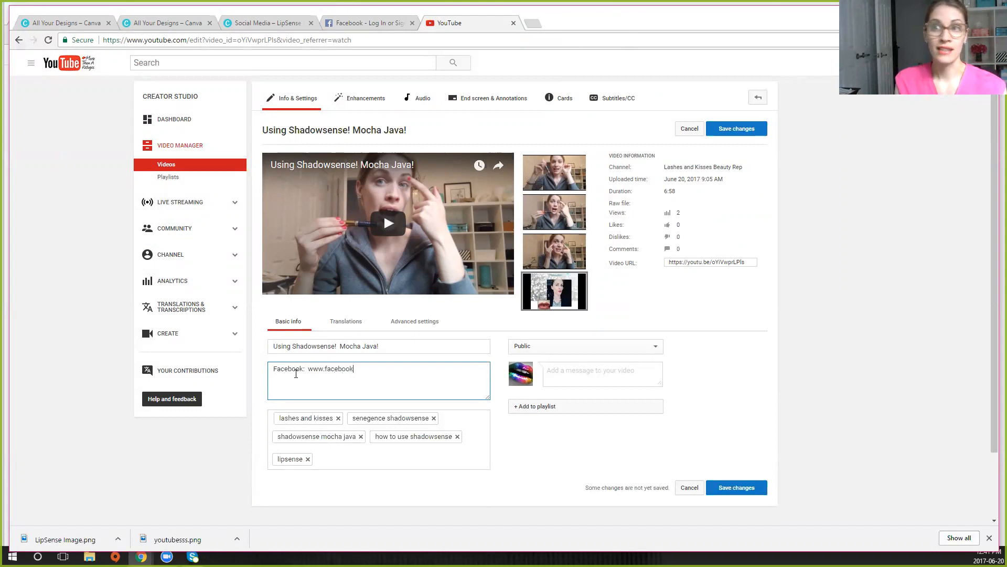
{"action": "type", "text": ".com/"}
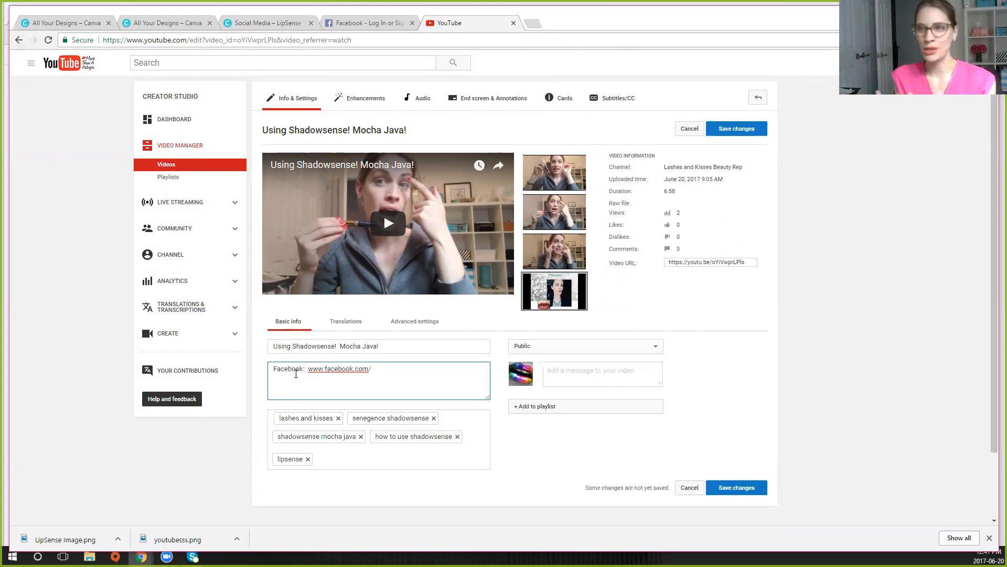
{"action": "type", "text": "groups/lashesandkisses"}
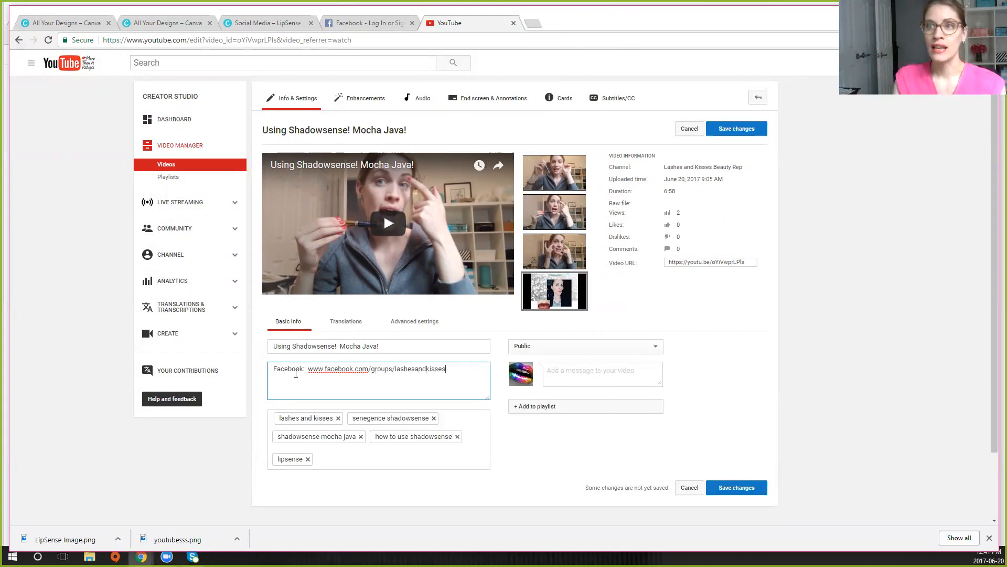
{"action": "left_click", "coordinate": [273, 370]}
{"action": "type", "text": "Learn more!"}
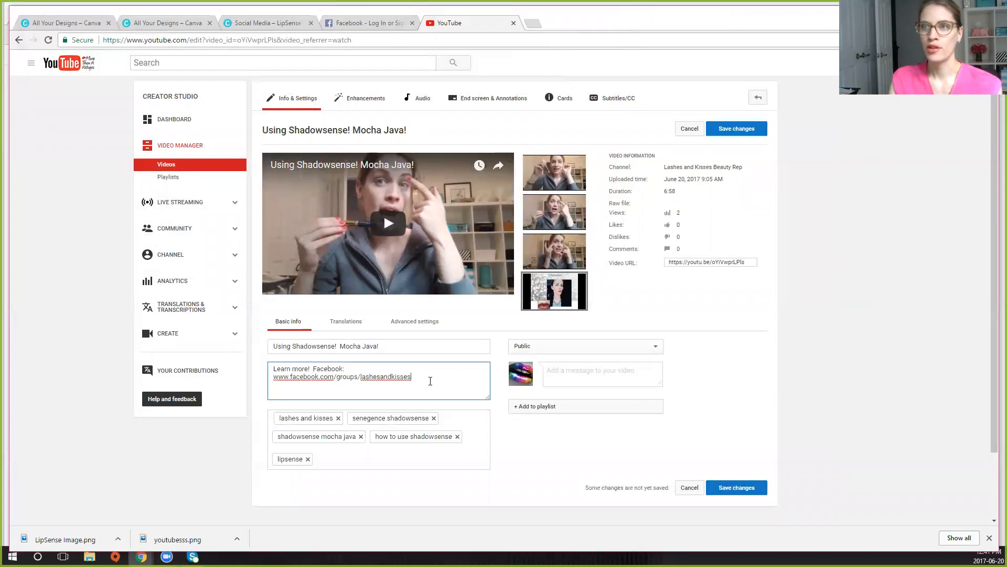
{"action": "key", "text": "Return"}
{"action": "key", "text": "Return"}
Step: Add a second line 'Canadian Senegence Distributor #' with the distributor number, and save changes
{"action": "type", "text": "Canad"}
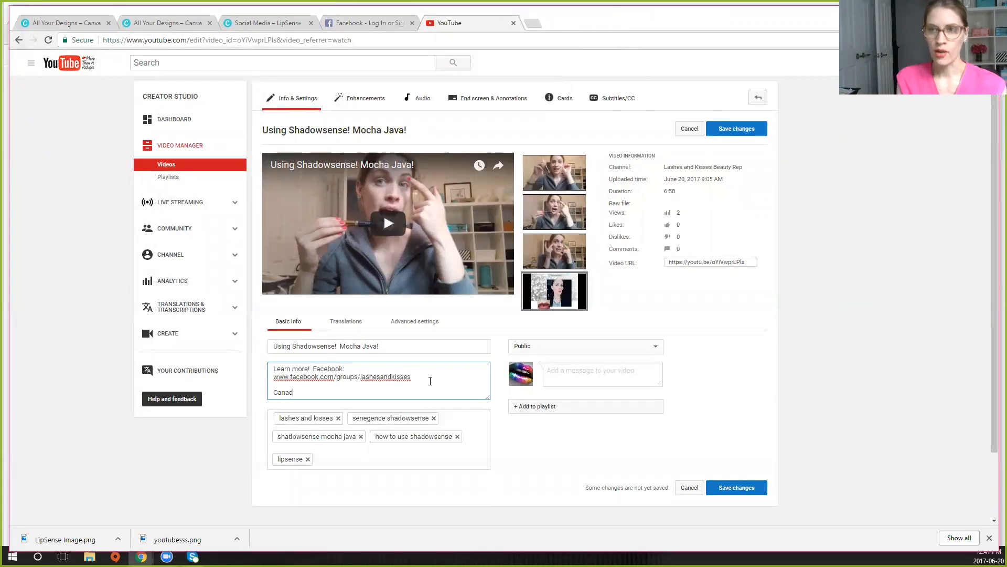
{"action": "type", "text": "ian LipSense"}
{"action": "key", "text": "BackSpace"}
{"action": "key", "text": "BackSpace"}
{"action": "key", "text": "BackSpace"}
{"action": "key", "text": "BackSpace"}
{"action": "key", "text": "BackSpace"}
{"action": "key", "text": "BackSpace"}
{"action": "key", "text": "BackSpace"}
{"action": "key", "text": "BackSpace"}
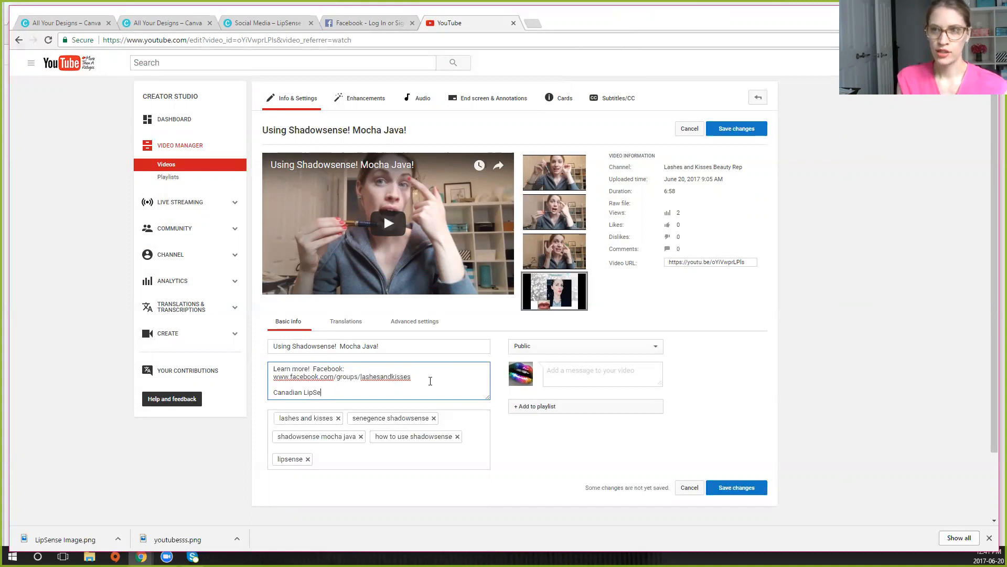
{"action": "type", "text": "neg"}
{"action": "key", "text": "BackSpace"}
{"action": "key", "text": "BackSpace"}
{"action": "key", "text": "BackSpace"}
{"action": "type", "text": "negence Distributor #332040"}
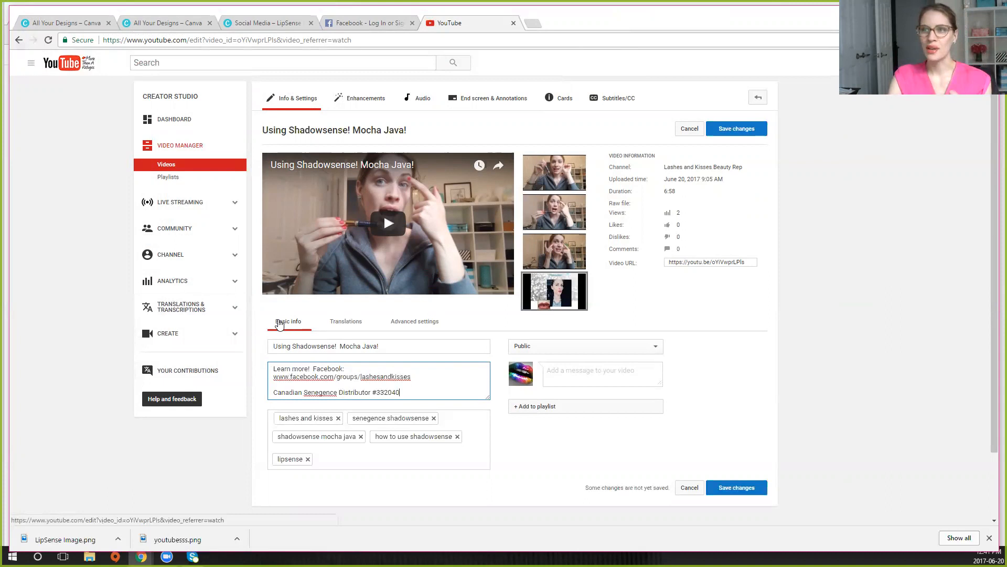
{"action": "left_click", "coordinate": [739, 129]}
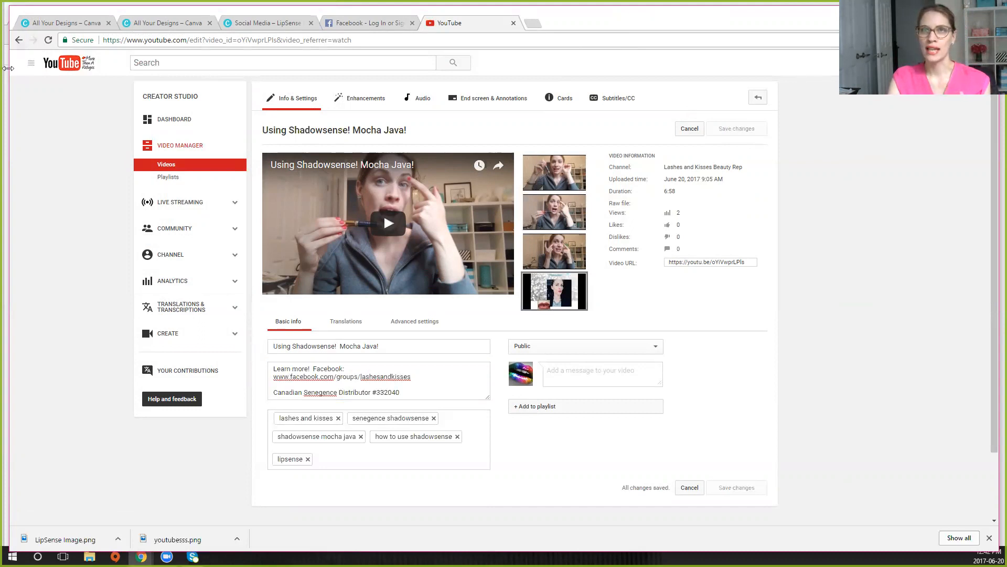
{"action": "left_click", "coordinate": [31, 63]}
Step: Go to the channel's Videos page and reload it
{"action": "left_click", "coordinate": [60, 105]}
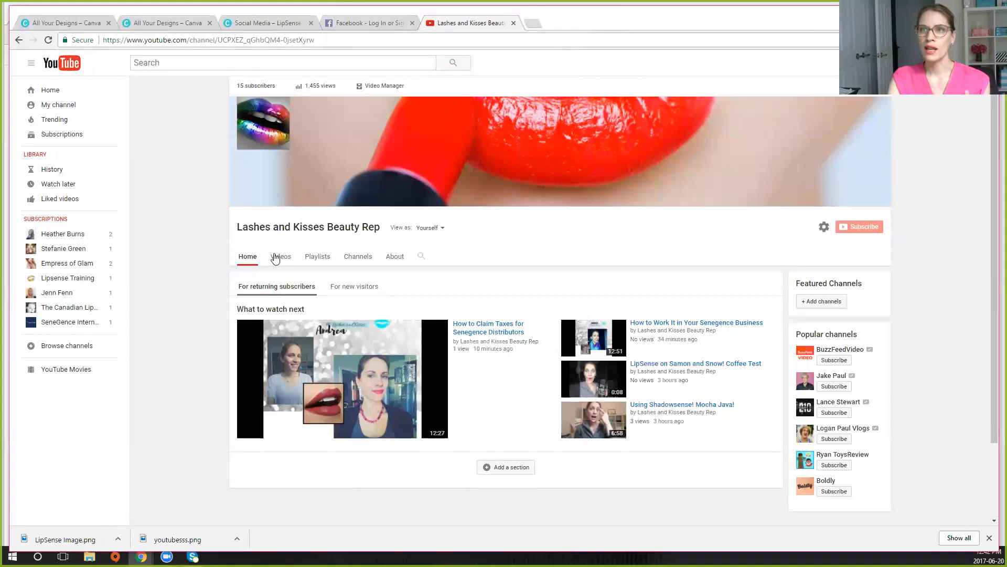
{"action": "left_click", "coordinate": [274, 257]}
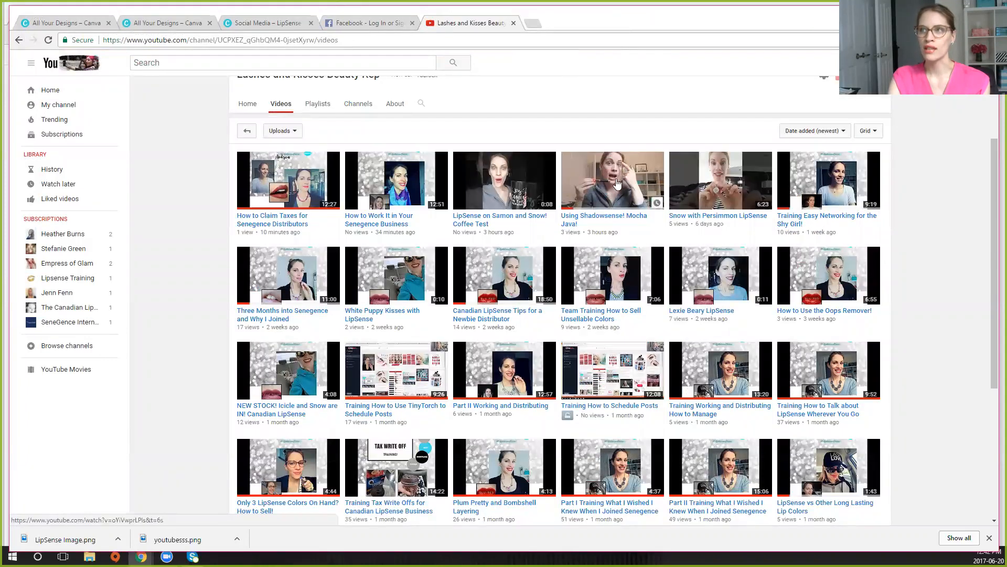
{"action": "left_click", "coordinate": [314, 42]}
{"action": "key", "text": "Return"}
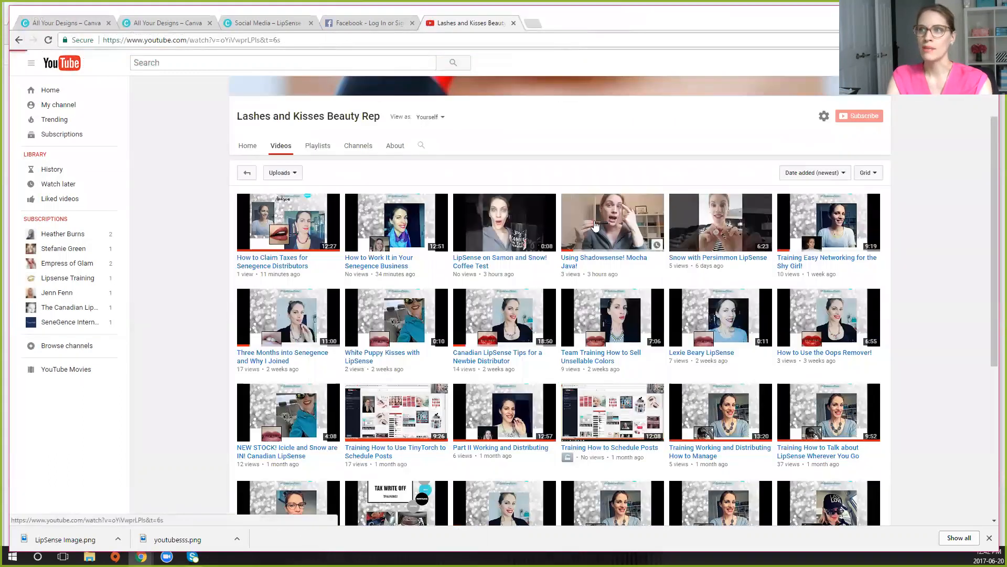
Step: Open the Using Shadowsense! Mocha Java video's details and check the saved description
{"action": "left_click", "coordinate": [594, 225]}
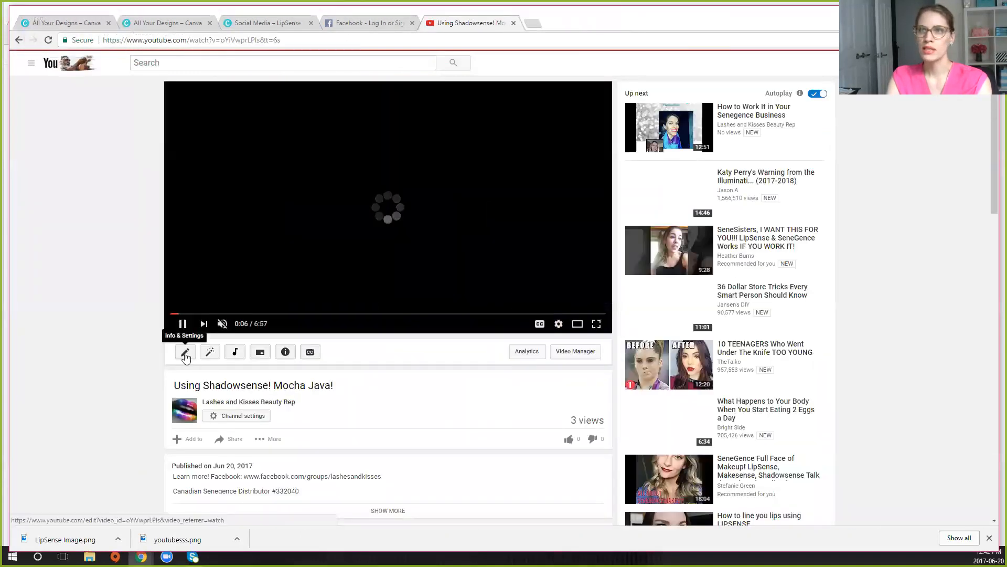
{"action": "left_click", "coordinate": [185, 354]}
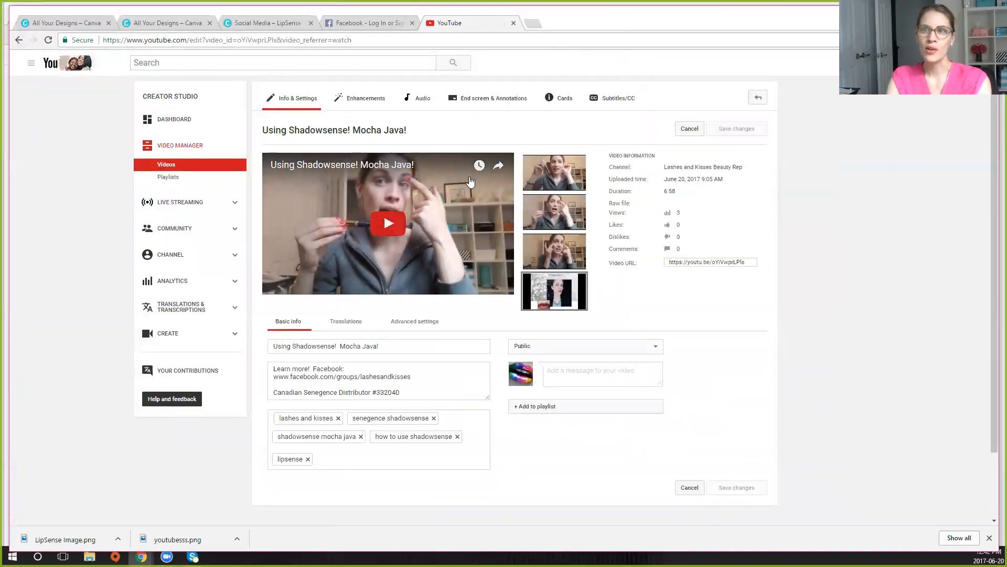
{"action": "left_click", "coordinate": [690, 128]}
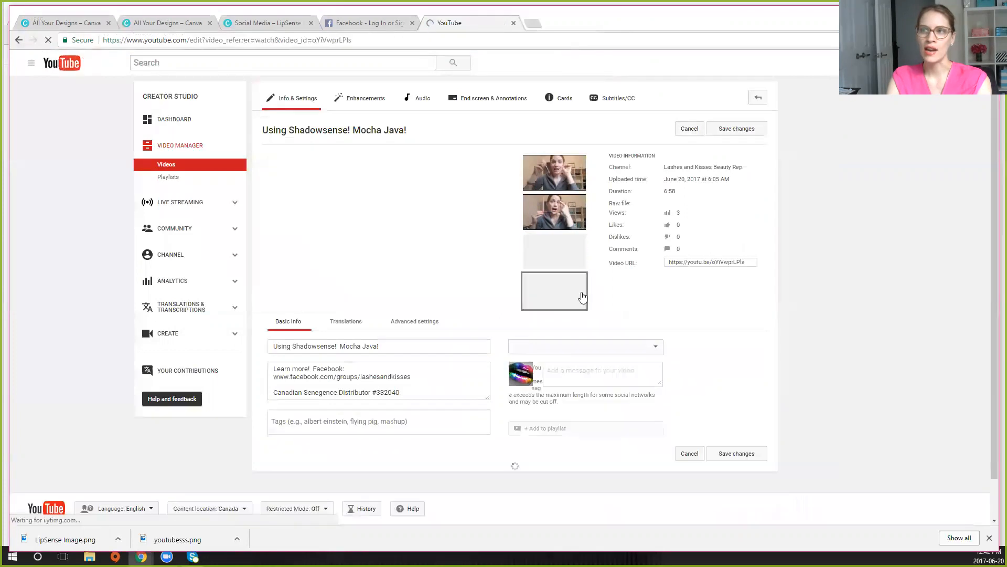
{"action": "left_click", "coordinate": [412, 393]}
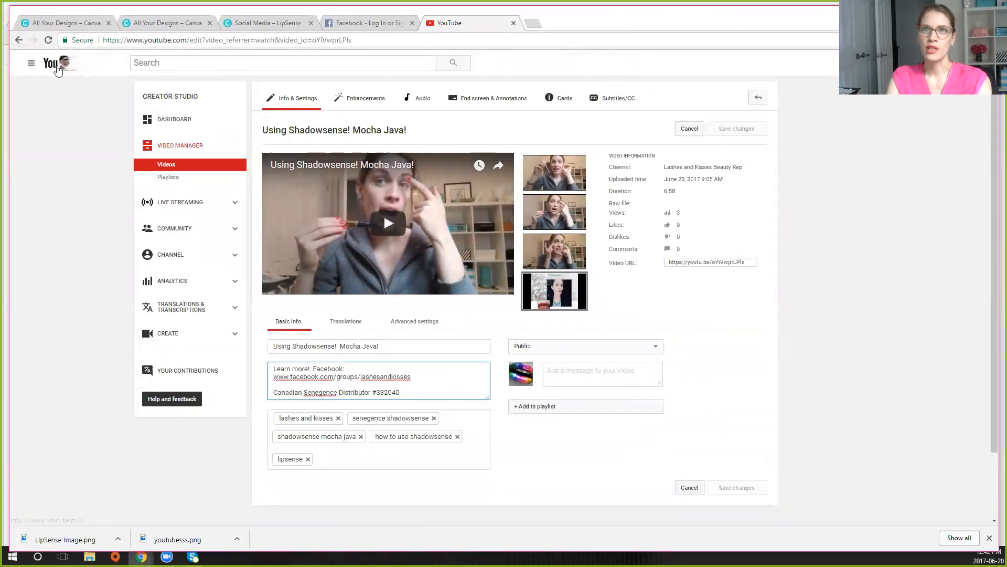
Step: Return to the channel's Videos list, then switch back to the LipSense Image design in Canva
{"action": "left_click", "coordinate": [31, 65]}
{"action": "left_click", "coordinate": [50, 109]}
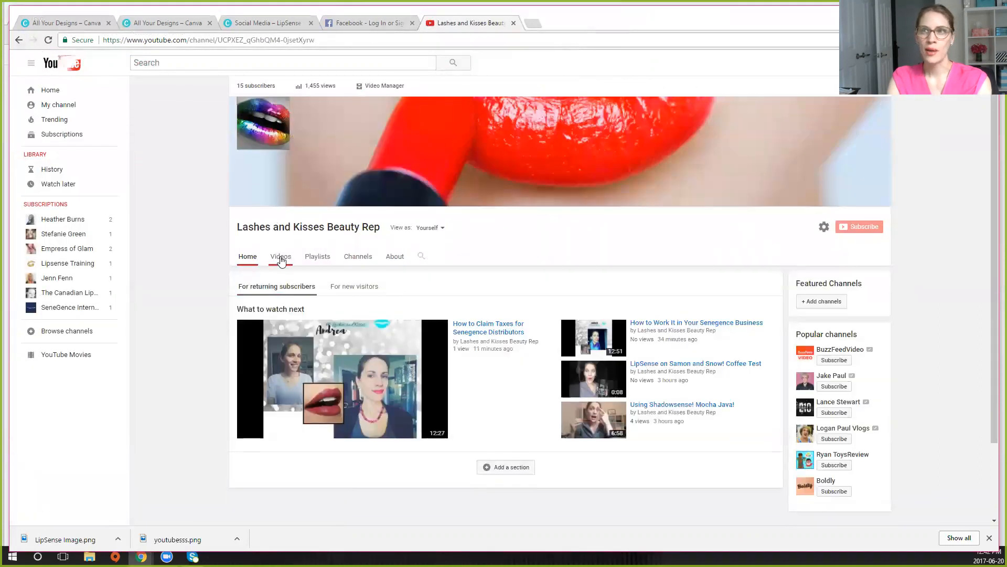
{"action": "left_click", "coordinate": [281, 257]}
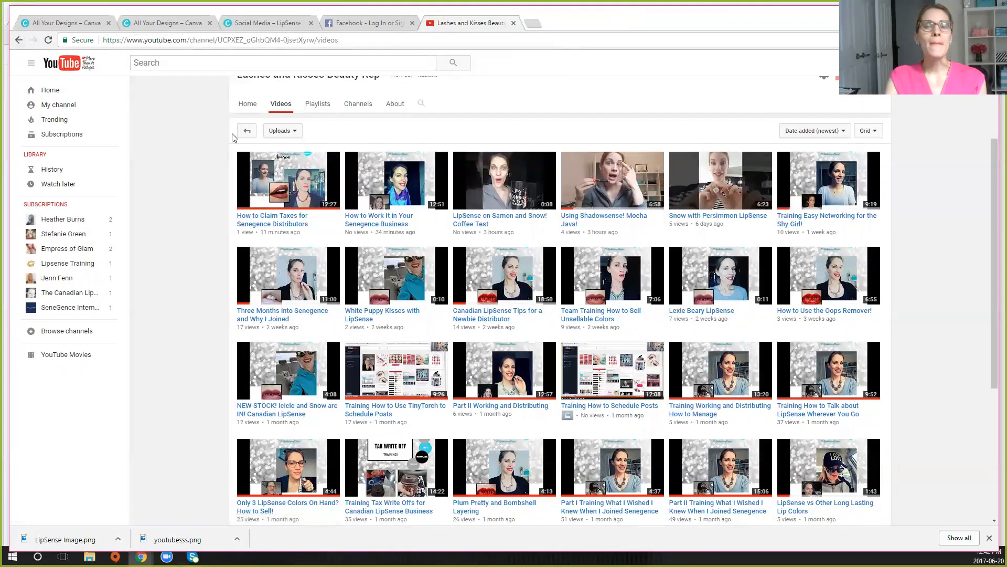
{"action": "left_click", "coordinate": [266, 22]}
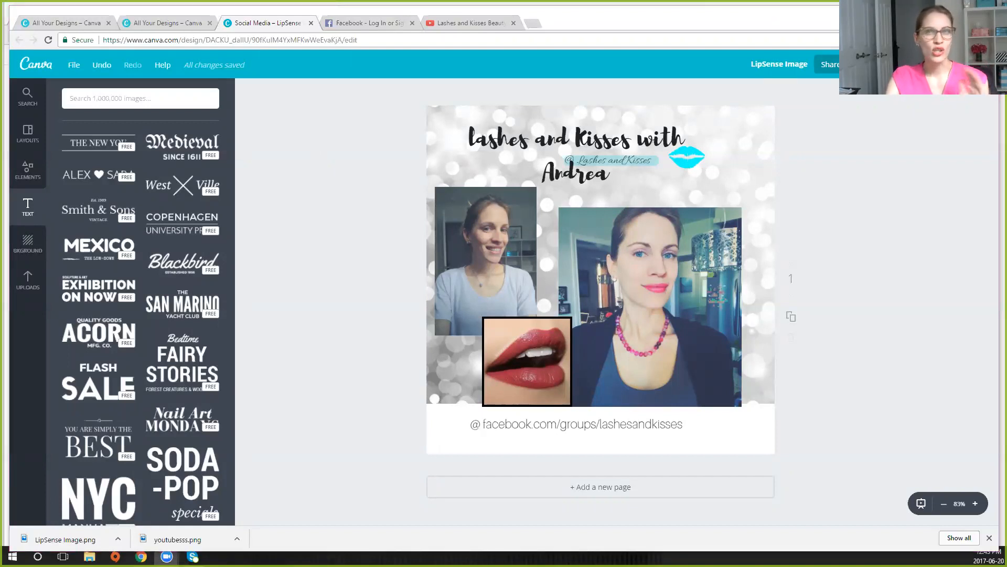
{"action": "left_click", "coordinate": [167, 41]}
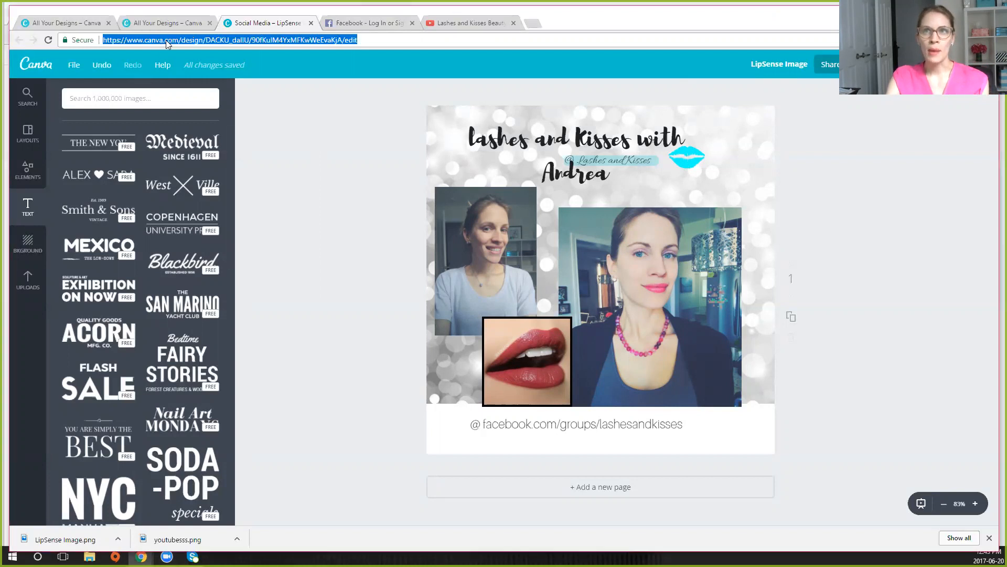
{"action": "type", "text": "www.canva.com"}
{"action": "key", "text": "Return"}
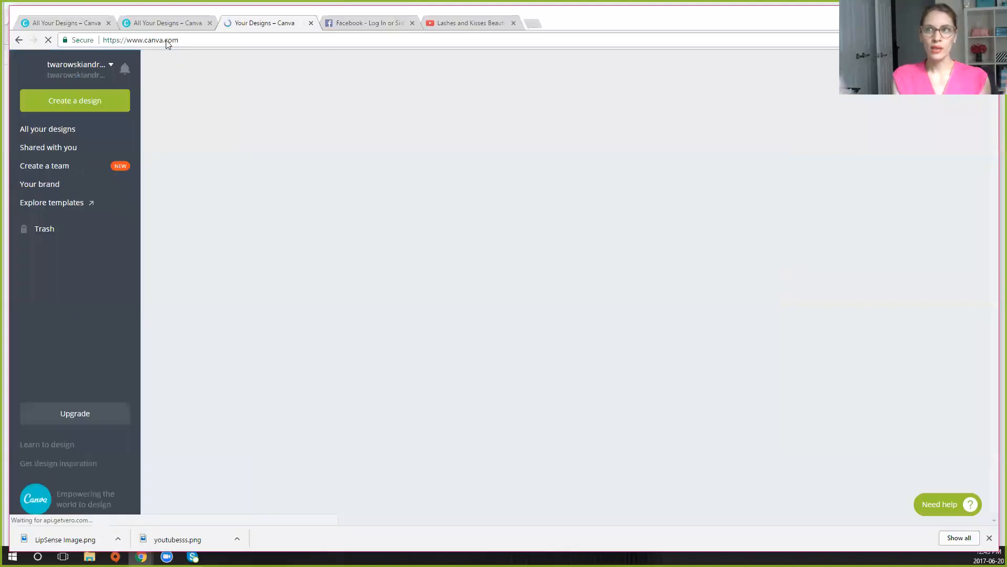